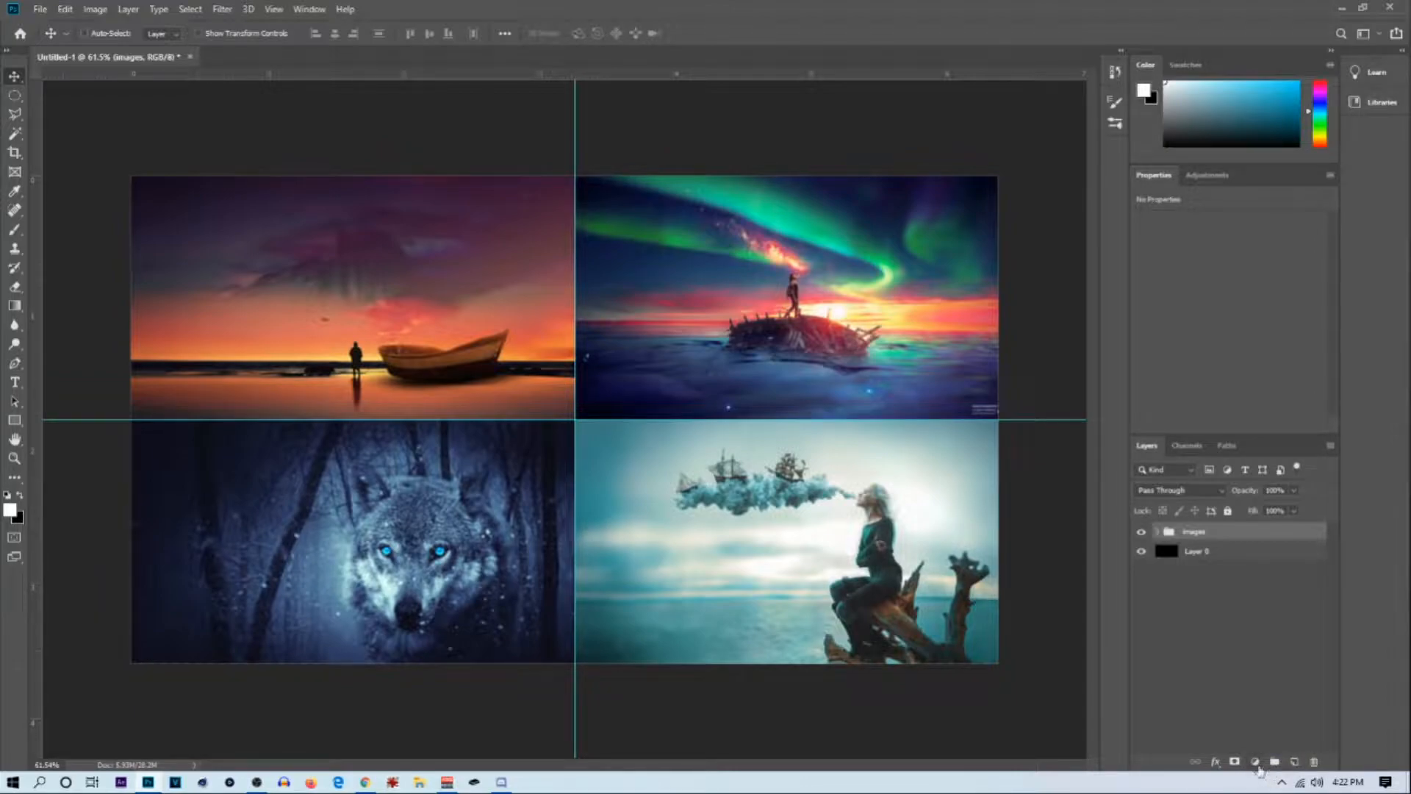
Add a Curves adjustment layer above the images group and shape a gentle S-curve with lowered shadows and slightly adjusted highlights
left_click(1252, 762)
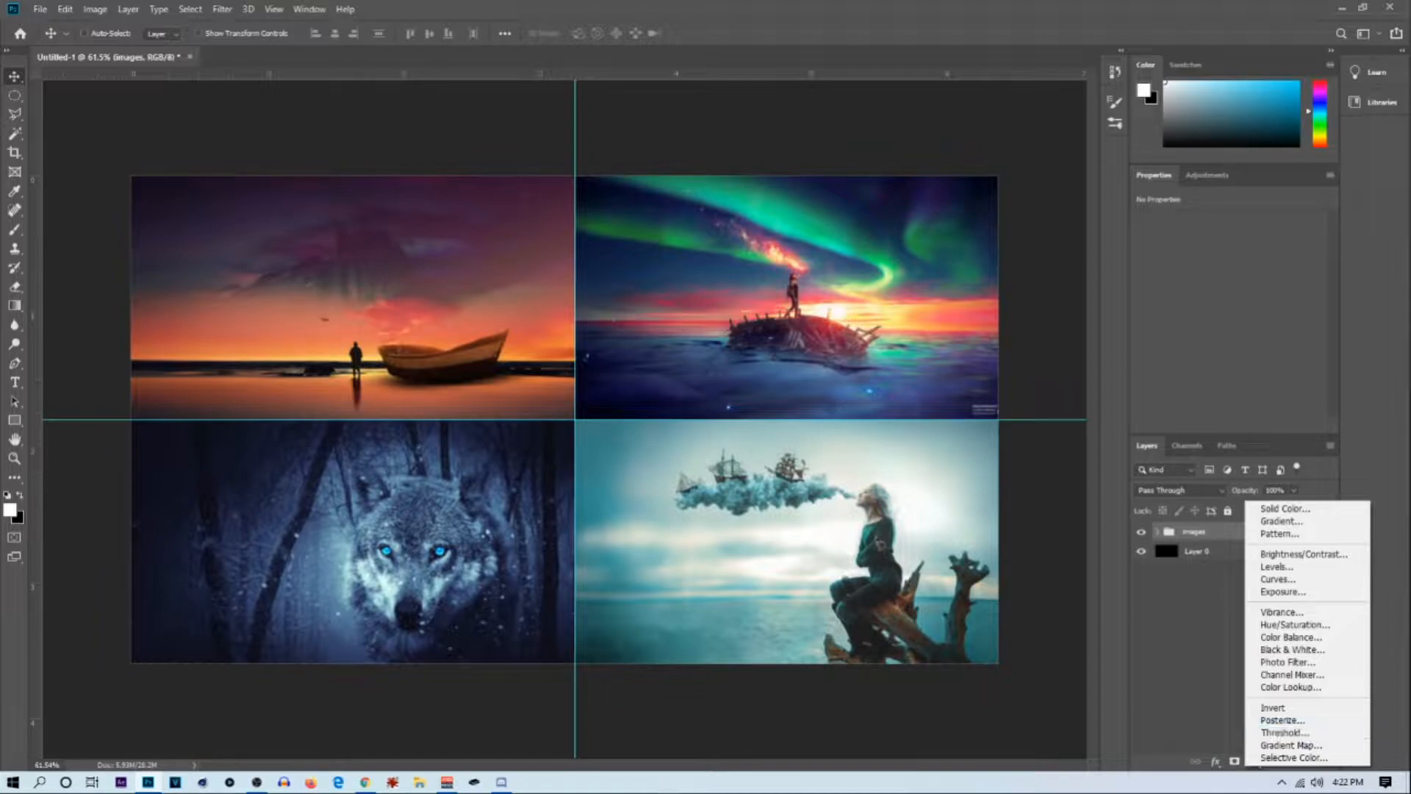
left_click(1265, 581)
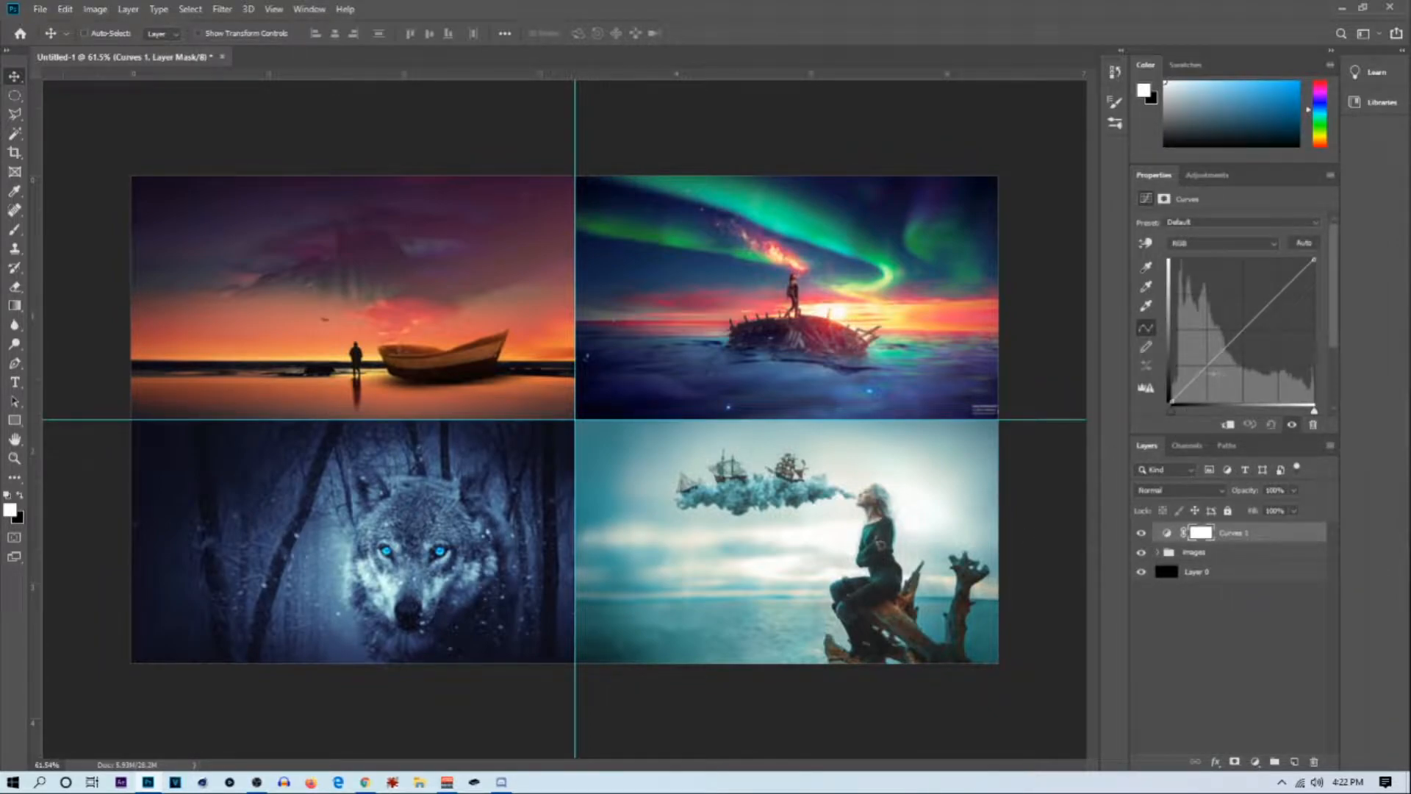
mouse_move(1203, 372)
left_mouse_down()
mouse_move(1213, 400)
mouse_move(1194, 336)
mouse_move(1206, 377)
left_mouse_up()
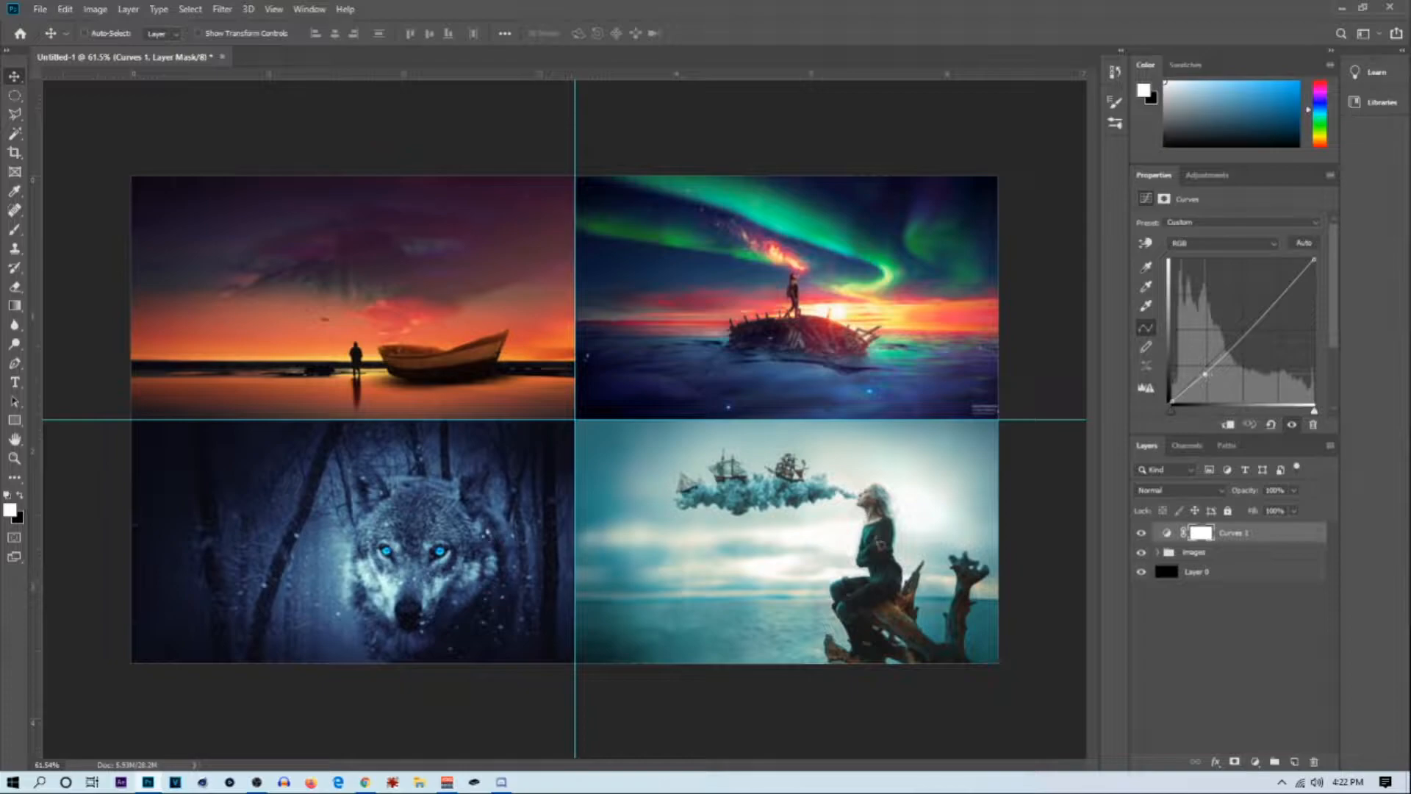
left_click(1279, 286)
left_click_drag(1279, 286, 1277, 299)
left_click(1207, 373)
left_click_drag(1276, 298, 1276, 296)
Try erasing parts of the Curves layer mask with the Eraser at 50% opacity, and undo the strokes
left_click(14, 287)
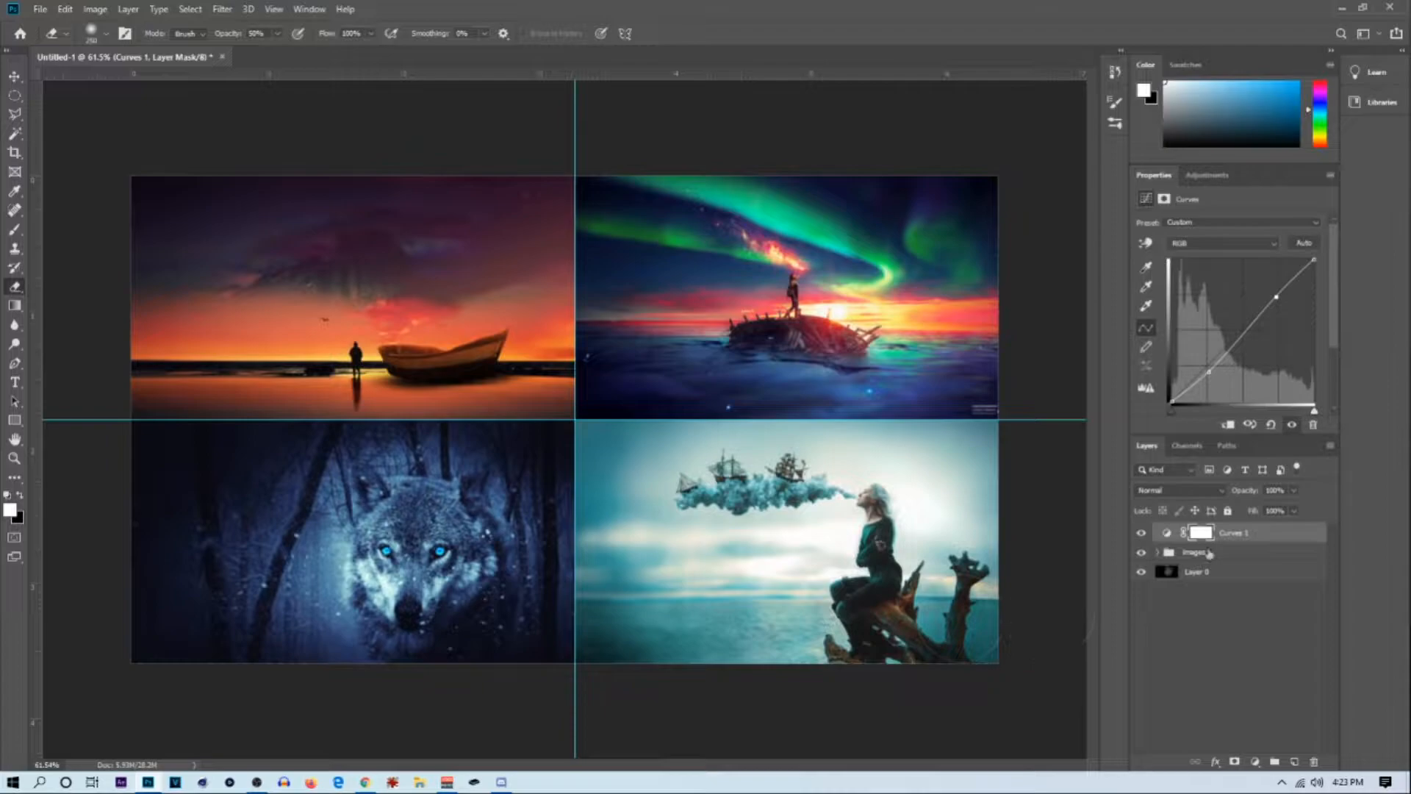
mouse_move(273, 586)
left_mouse_down()
mouse_move(273, 503)
mouse_move(245, 444)
mouse_move(220, 506)
mouse_move(260, 569)
left_mouse_up()
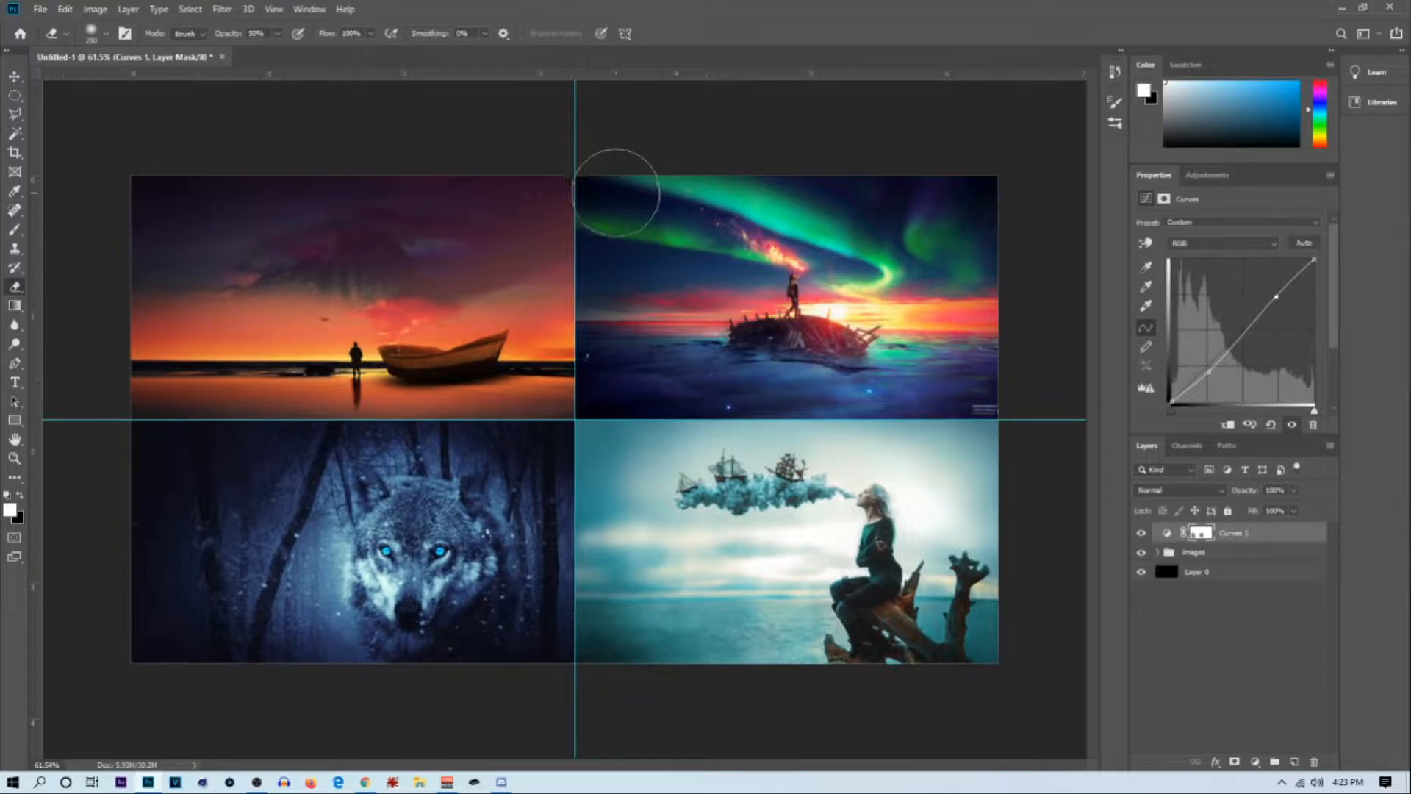
key("ctrl+z")
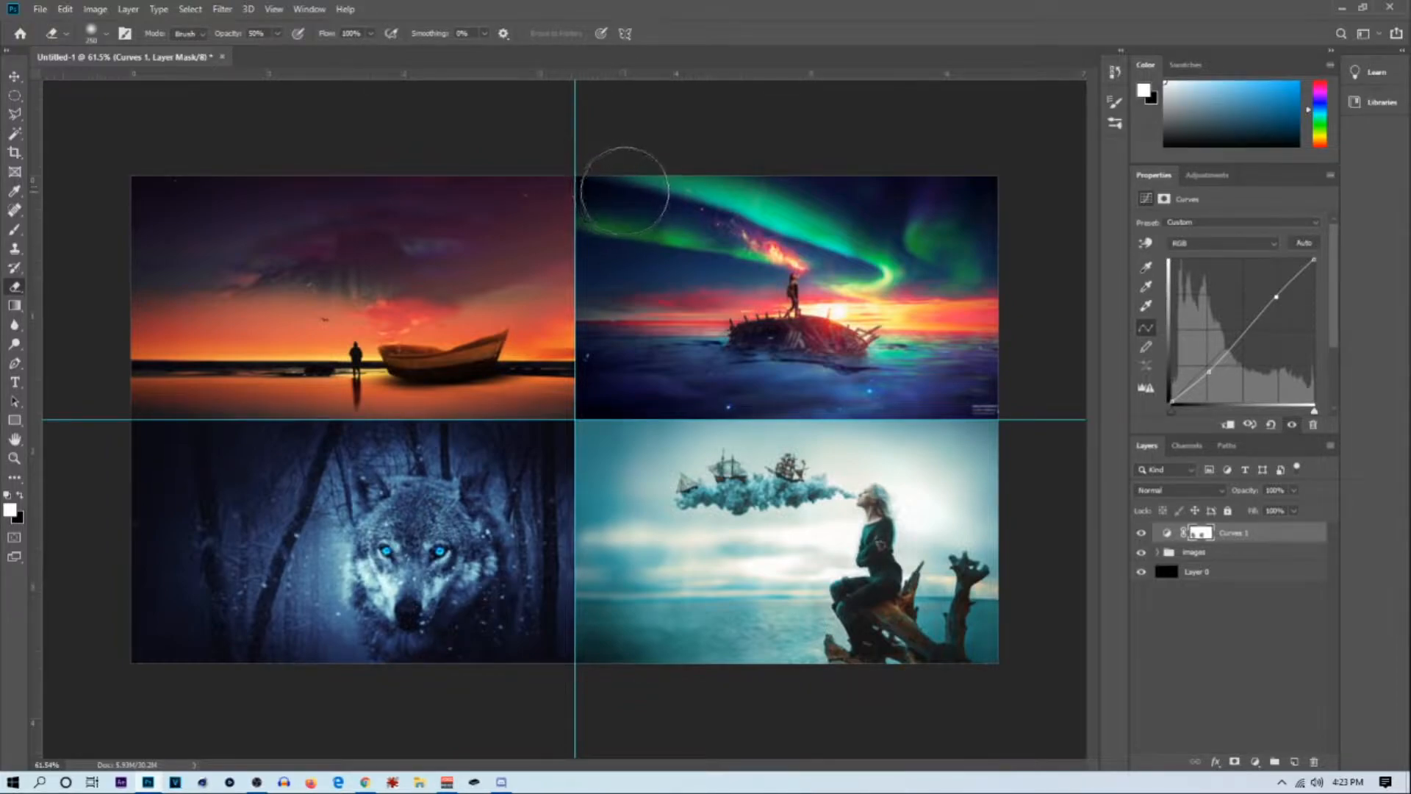
mouse_move(845, 241)
left_mouse_down()
mouse_move(867, 307)
mouse_move(917, 373)
left_mouse_up()
Add an Exposure adjustment layer above the Curves layer and set its exposure to +0.11
left_click(1259, 761)
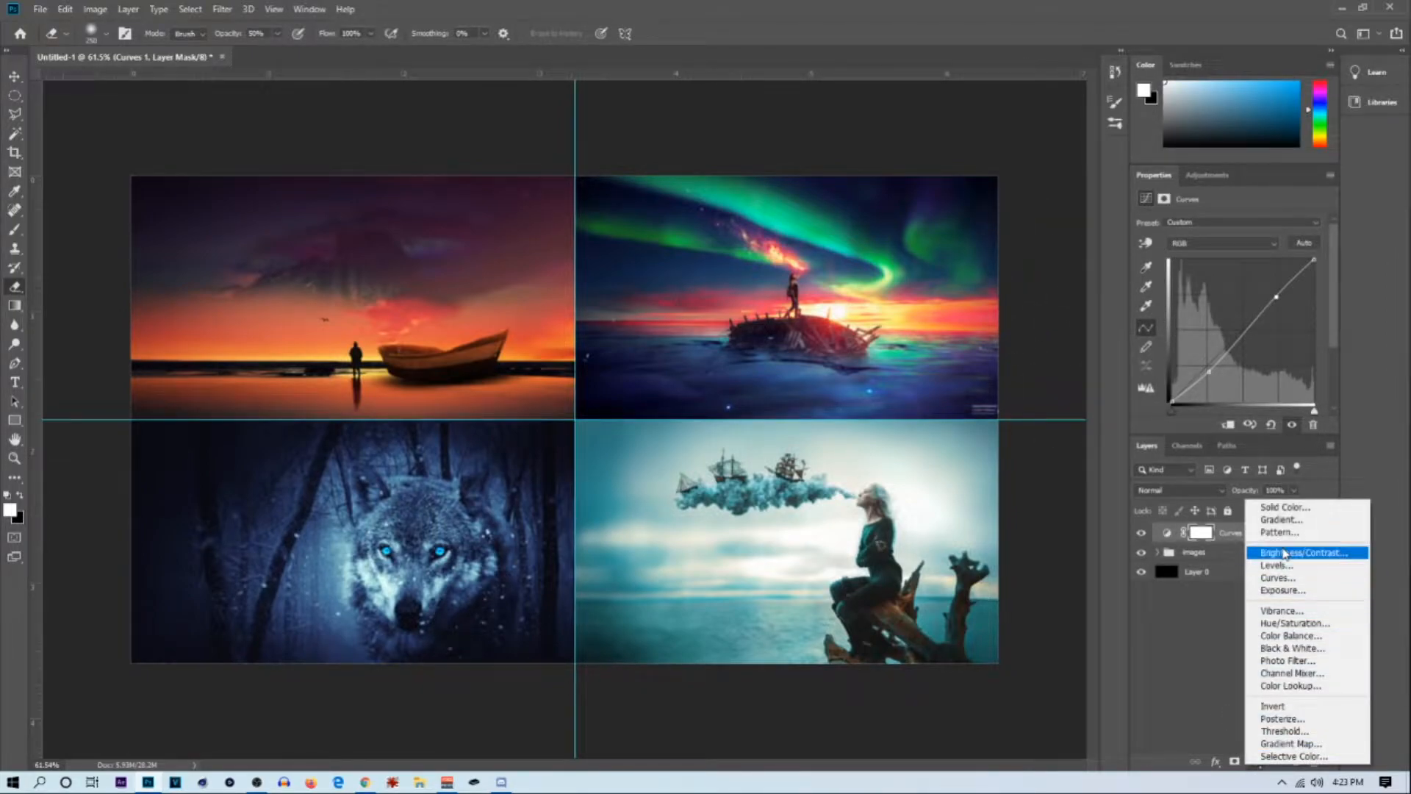
left_click(1301, 590)
mouse_move(1229, 254)
left_mouse_down()
mouse_move(1318, 268)
mouse_move(1224, 269)
mouse_move(1246, 277)
mouse_move(1217, 281)
mouse_move(1230, 282)
left_mouse_up()
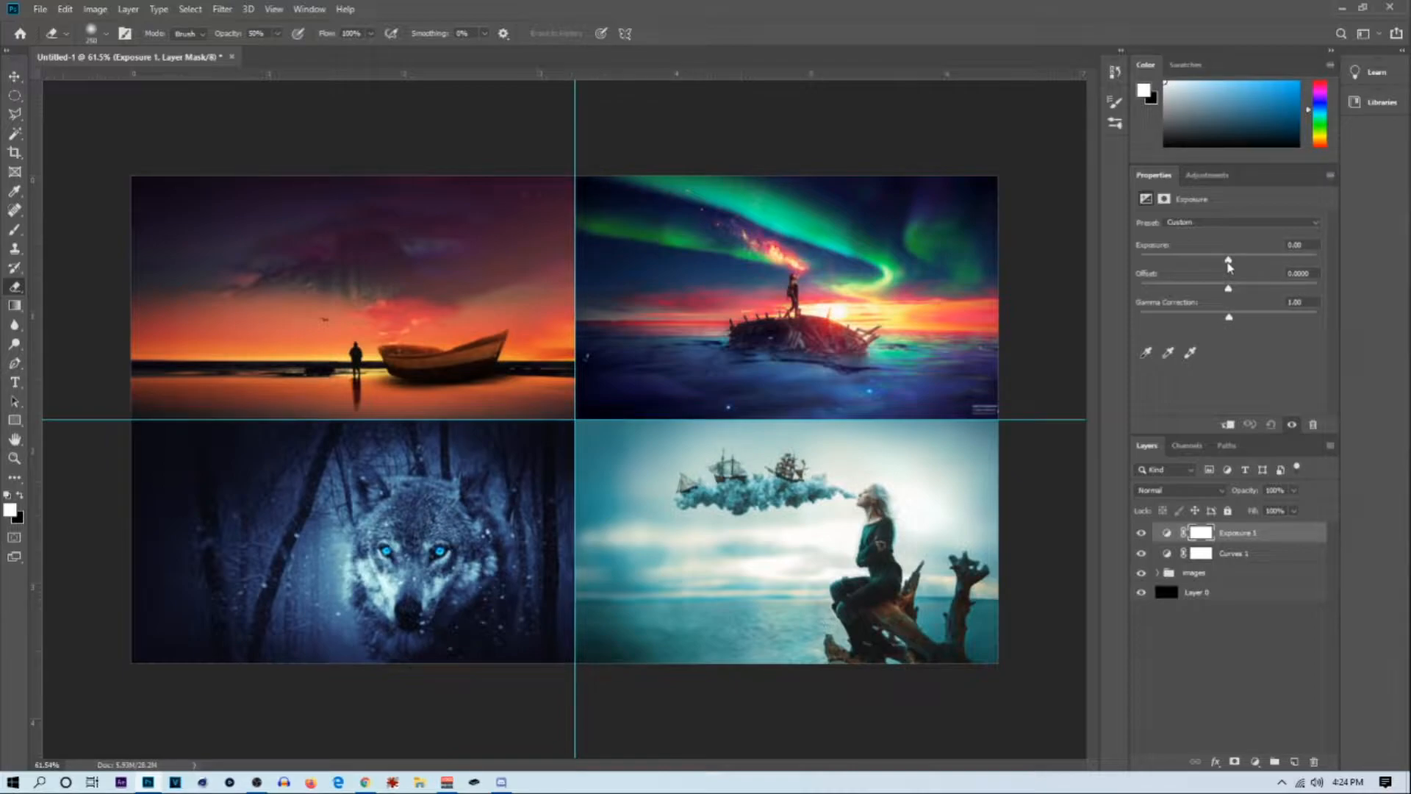
left_click_drag(1229, 266, 1232, 265)
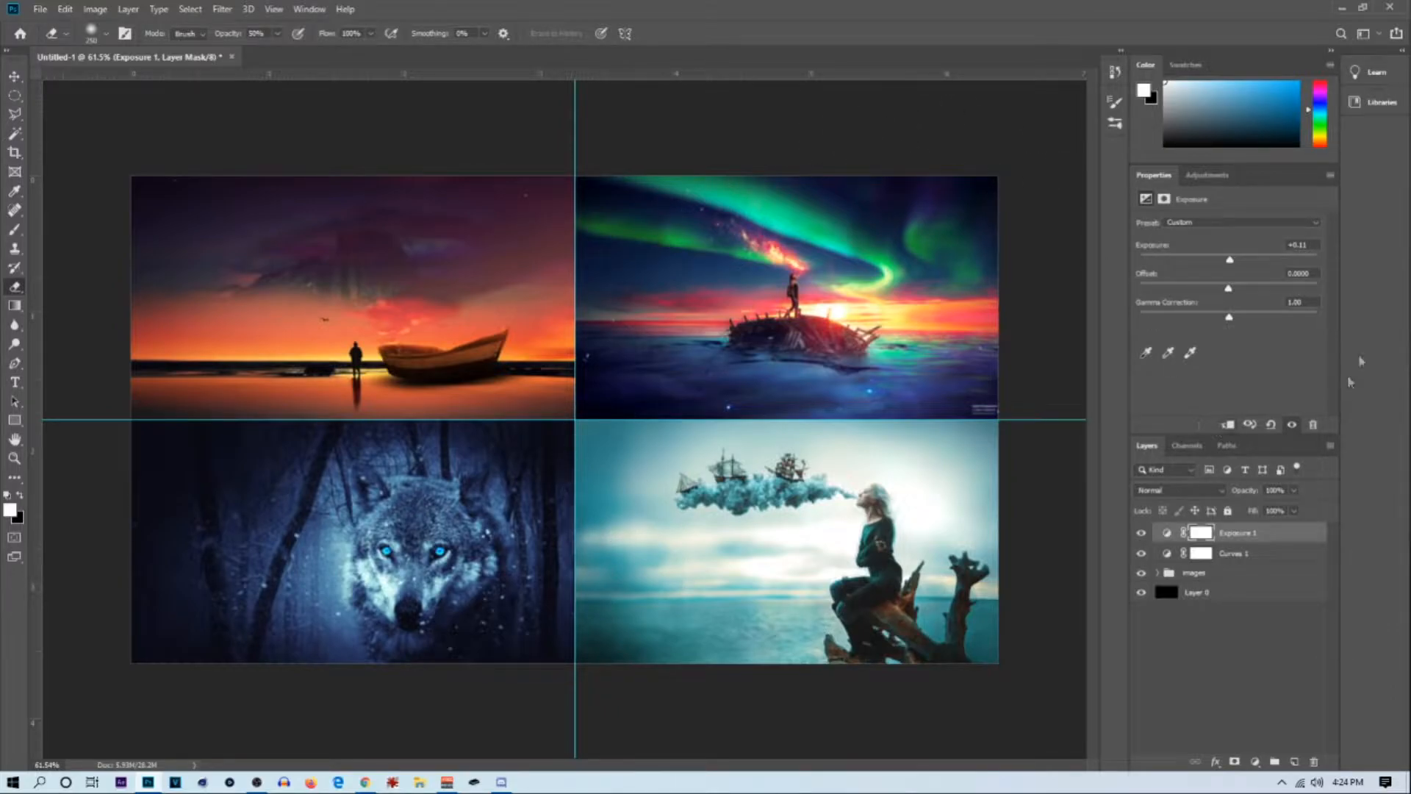
Try positive offsets on the Exposure layer, set Offset back to 0, and fine-tune the Gamma Correction
left_click_drag(1229, 290, 1233, 292)
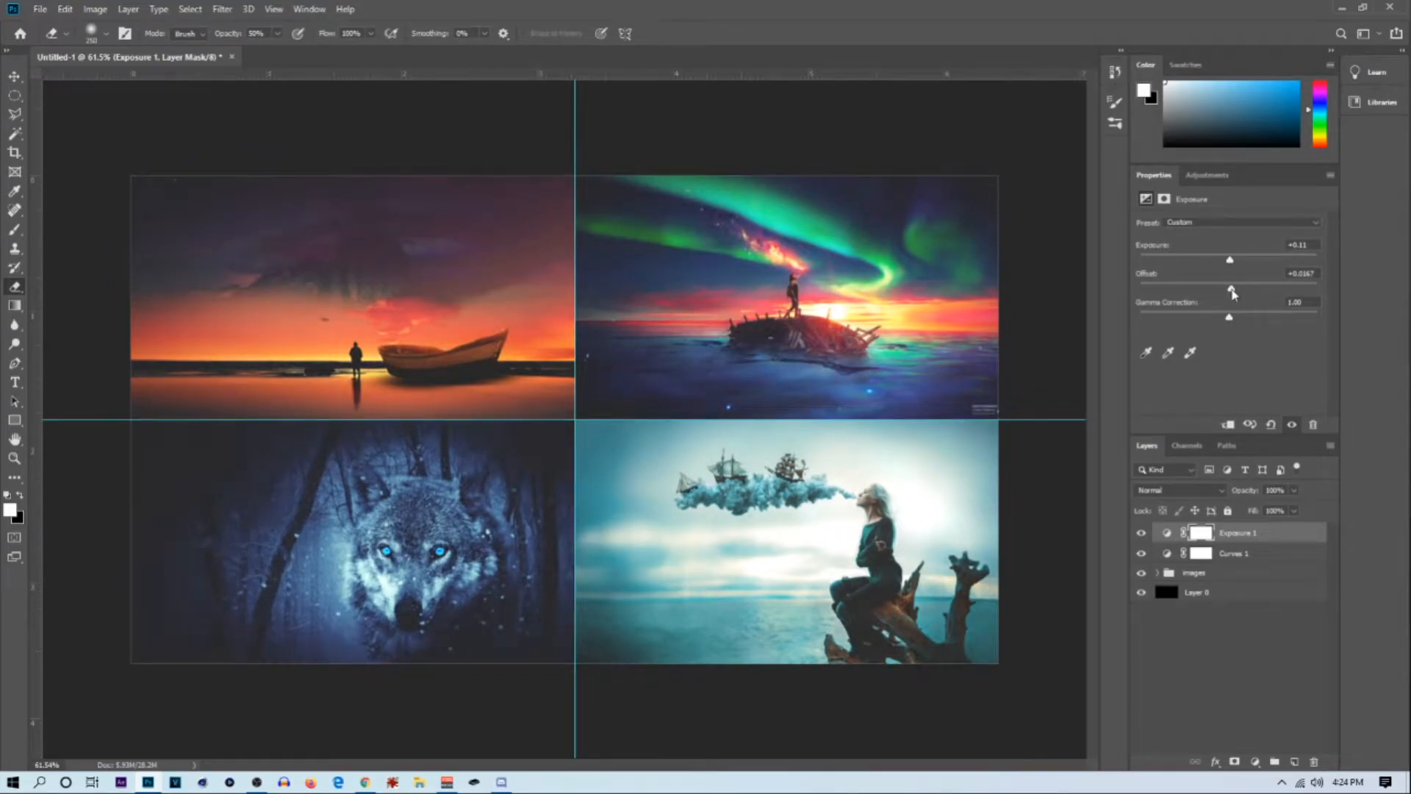
left_click_drag(1232, 292, 1234, 292)
left_click_drag(1233, 291, 1229, 288)
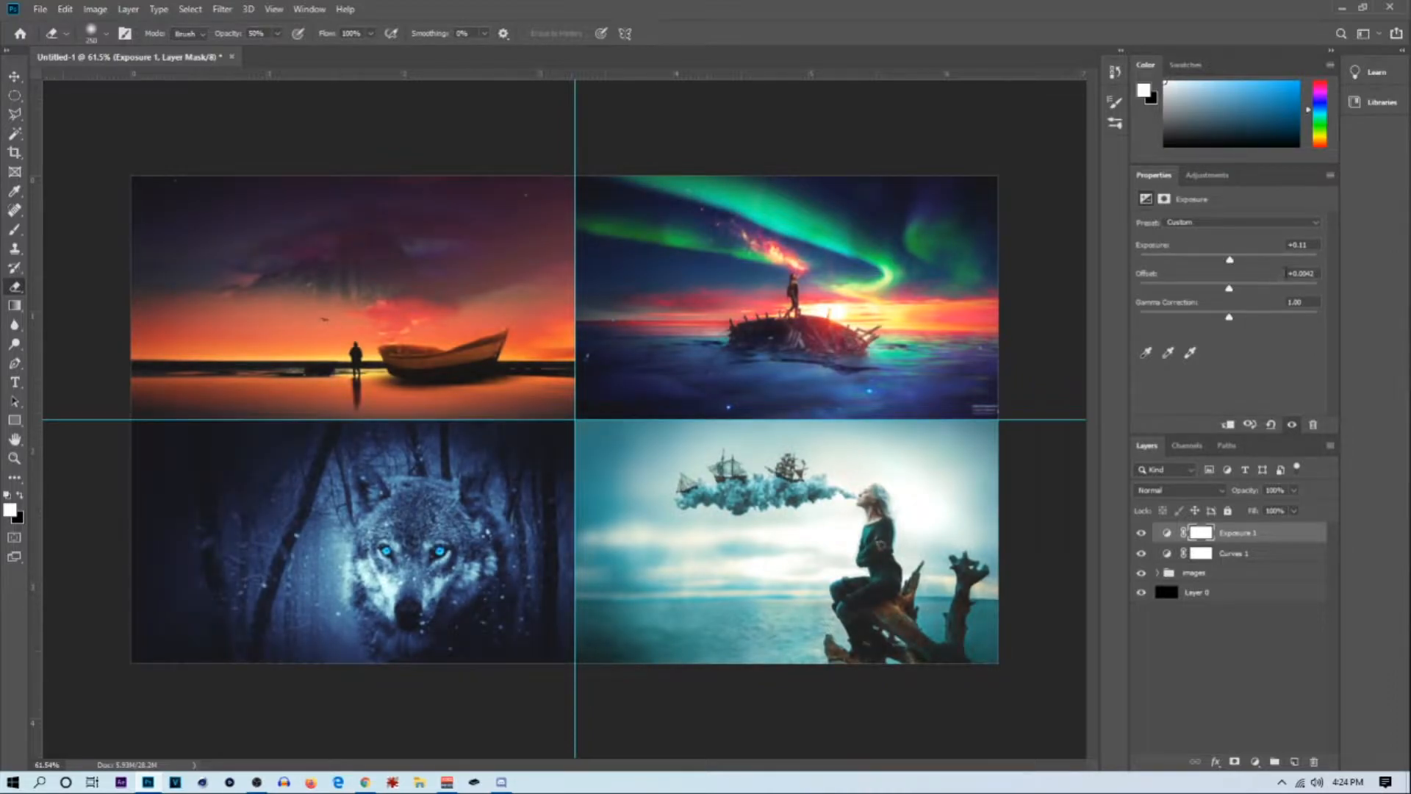
left_click_drag(1317, 275, 1197, 274)
type("0")
key("Return")
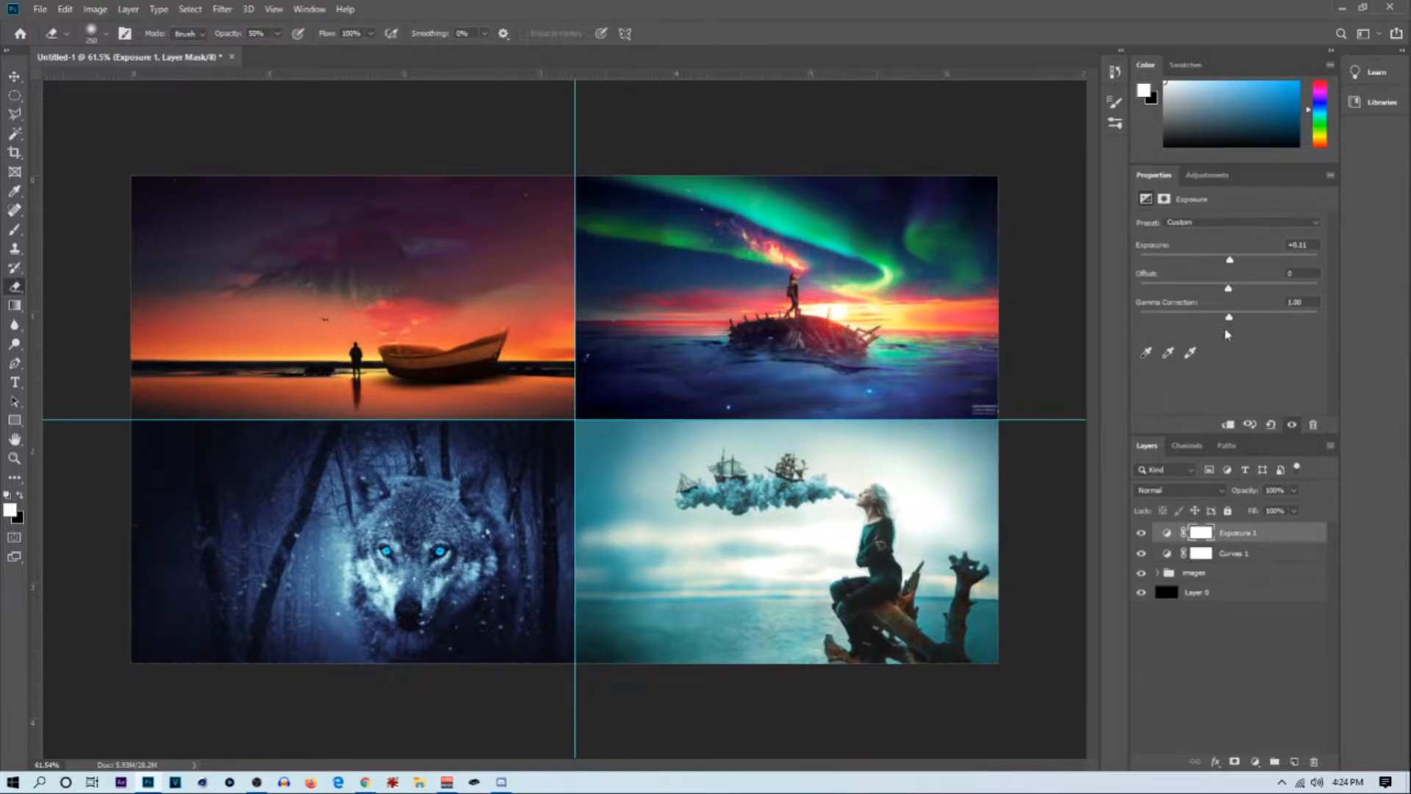
mouse_move(1229, 317)
left_mouse_down()
mouse_move(1252, 318)
mouse_move(1208, 318)
mouse_move(1227, 316)
left_mouse_up()
Add a Brightness/Contrast adjustment layer with brightness 3 and contrast 15, trying a negative contrast and undoing it
left_click(1255, 763)
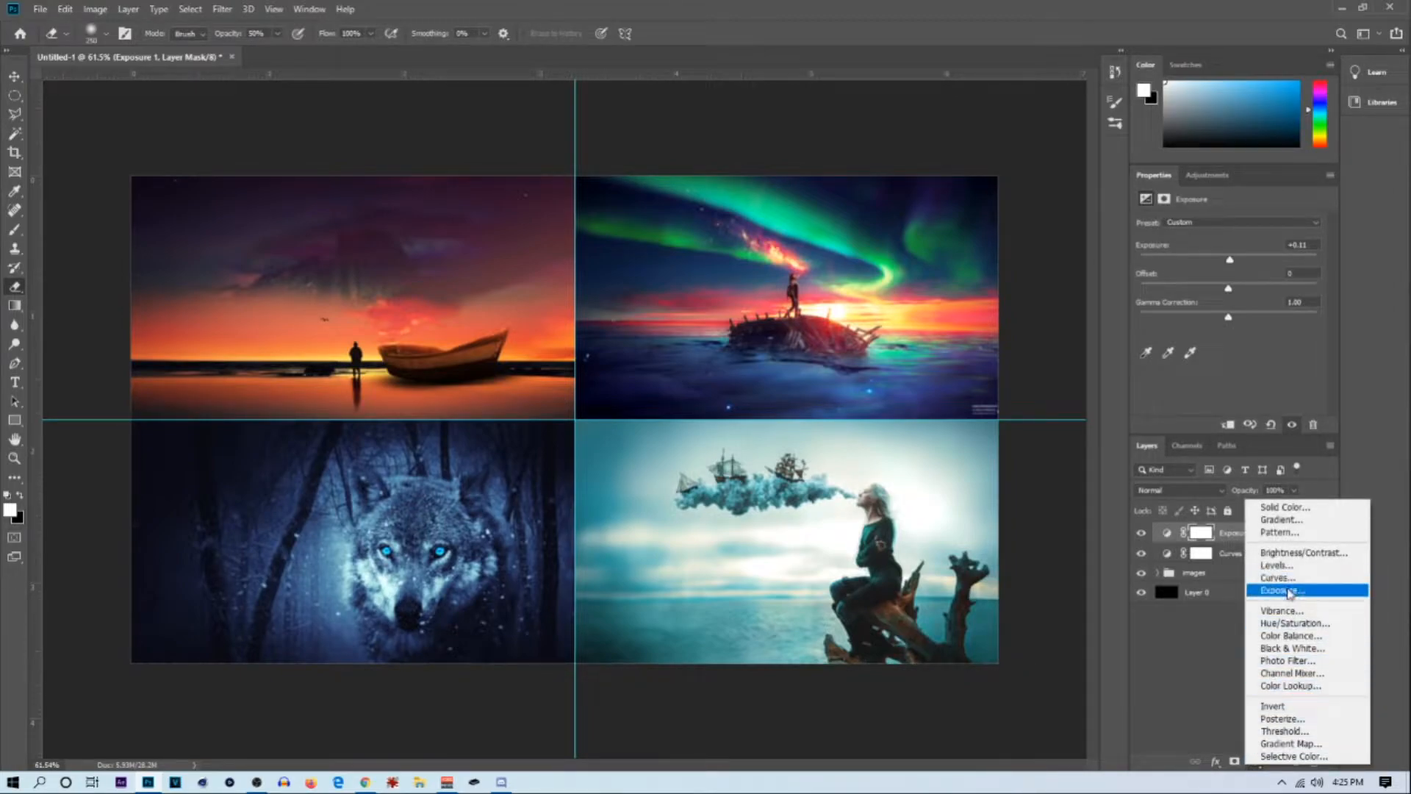
left_click(1291, 553)
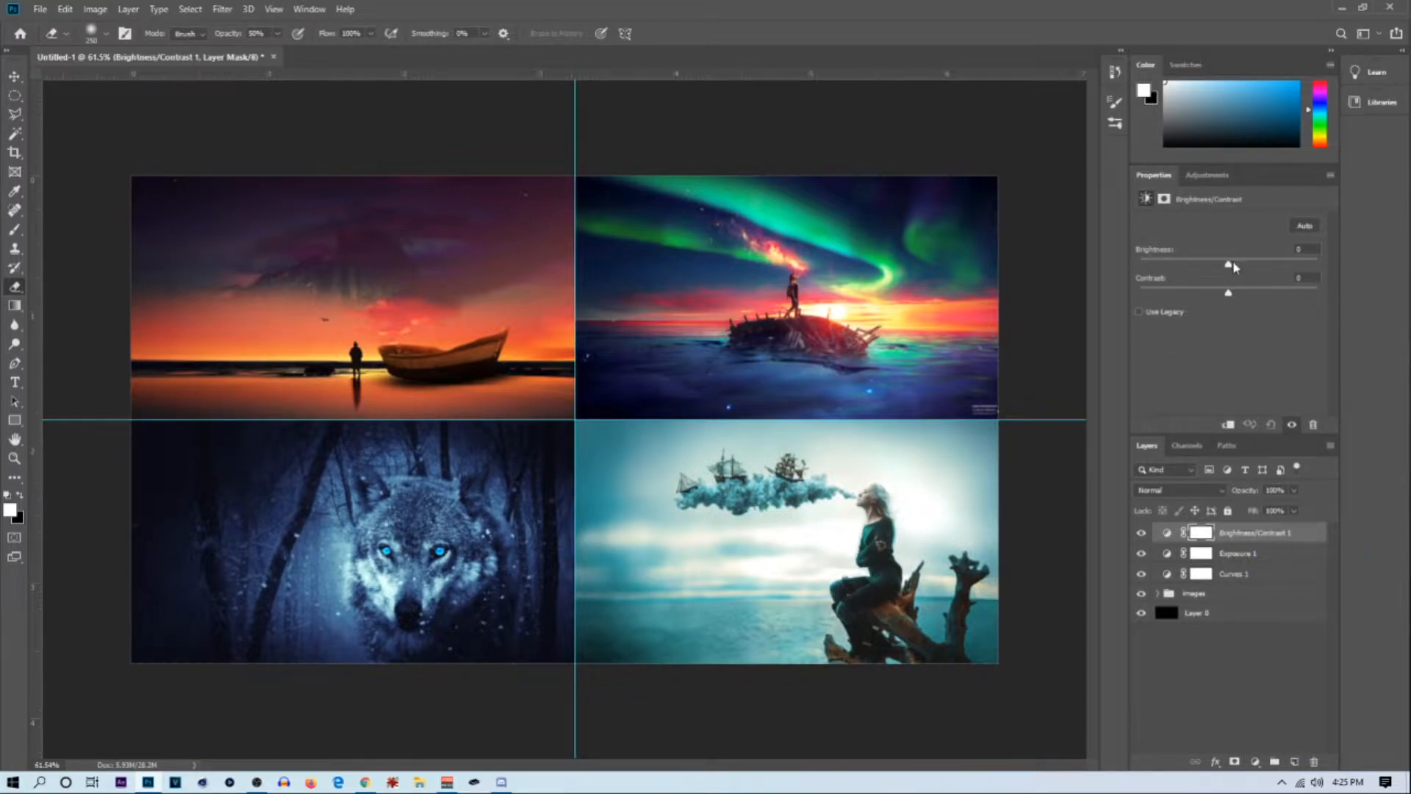
left_click_drag(1228, 266, 1235, 269)
mouse_move(1229, 293)
left_mouse_down()
mouse_move(1149, 315)
mouse_move(1354, 283)
mouse_move(1235, 294)
left_mouse_up()
left_click_drag(1233, 294, 1243, 289)
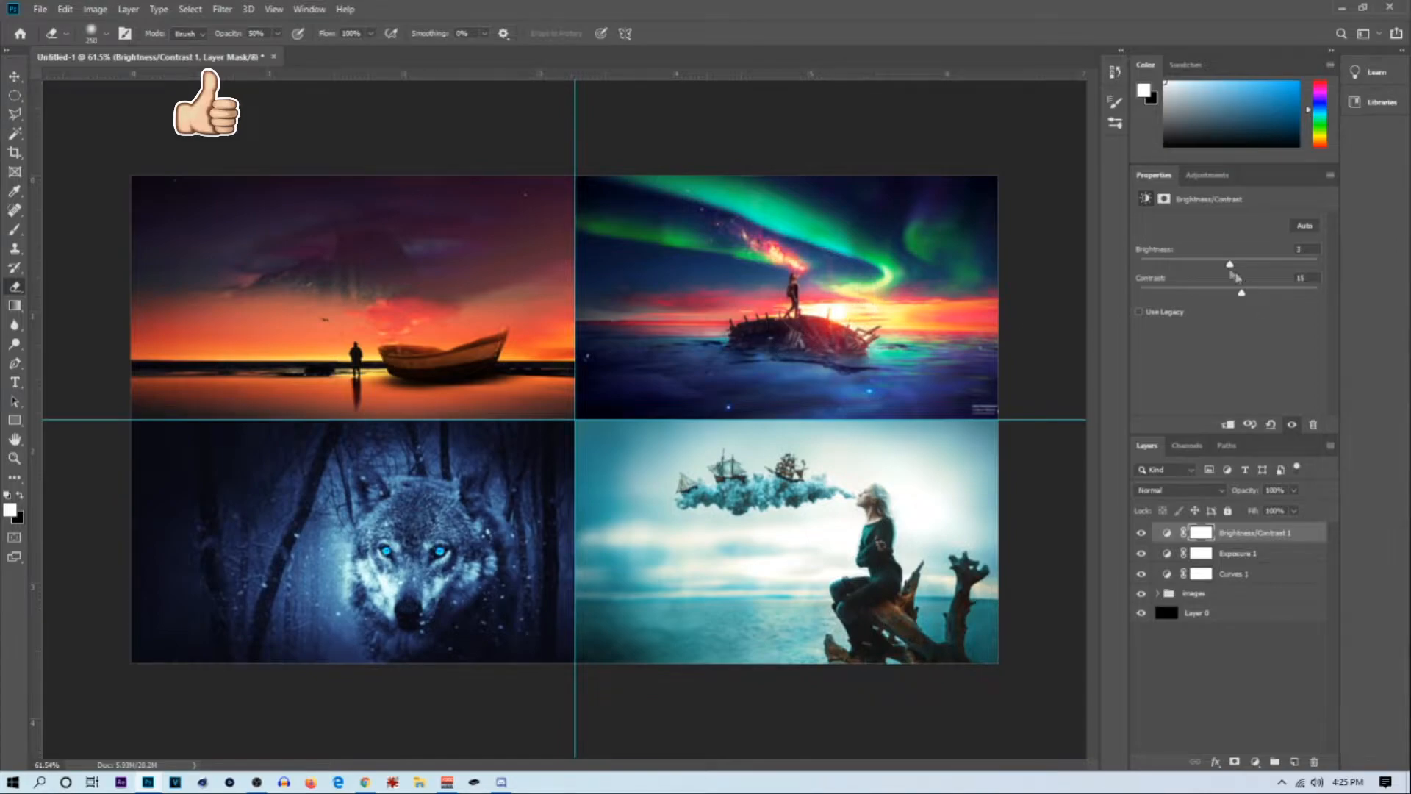
left_click_drag(1241, 294, 1200, 296)
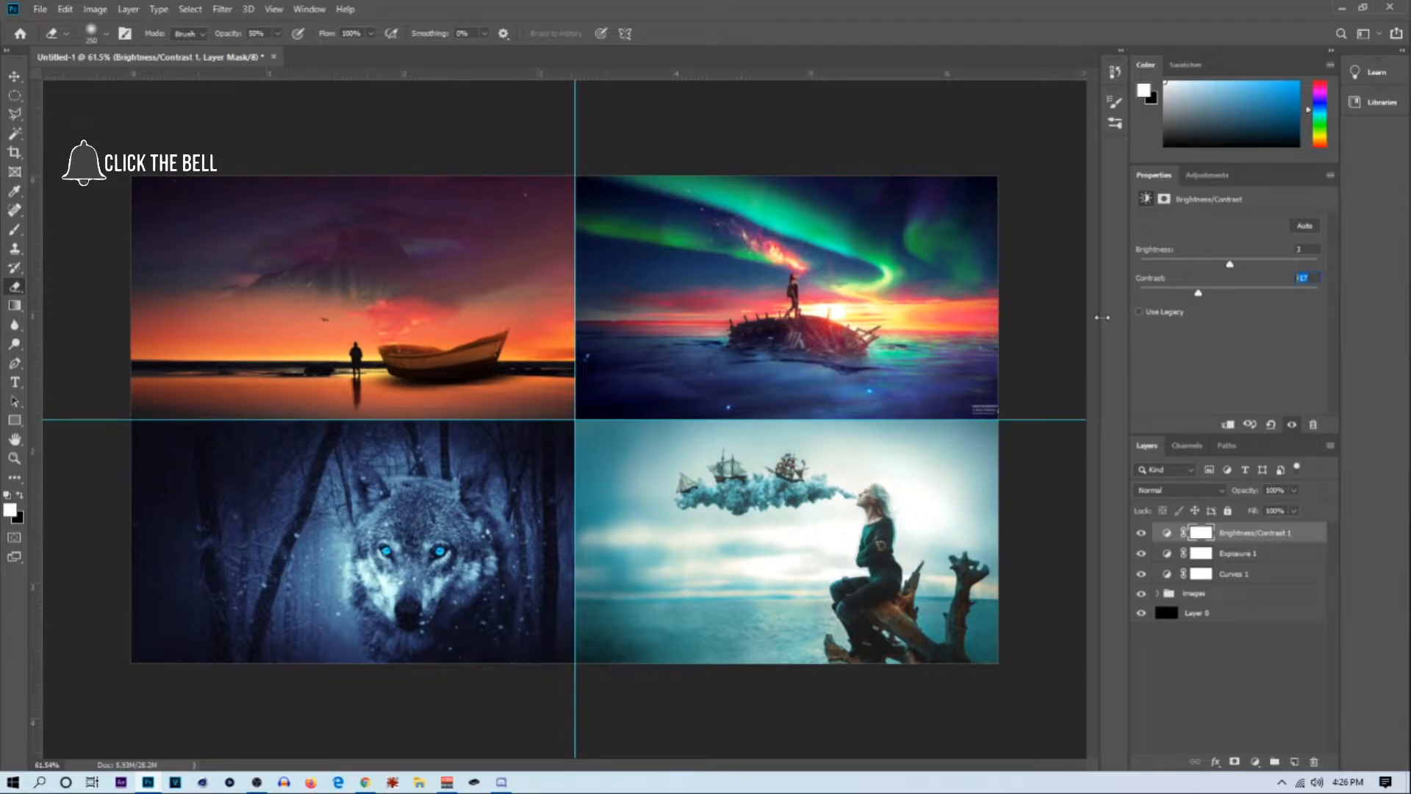
key("ctrl+z")
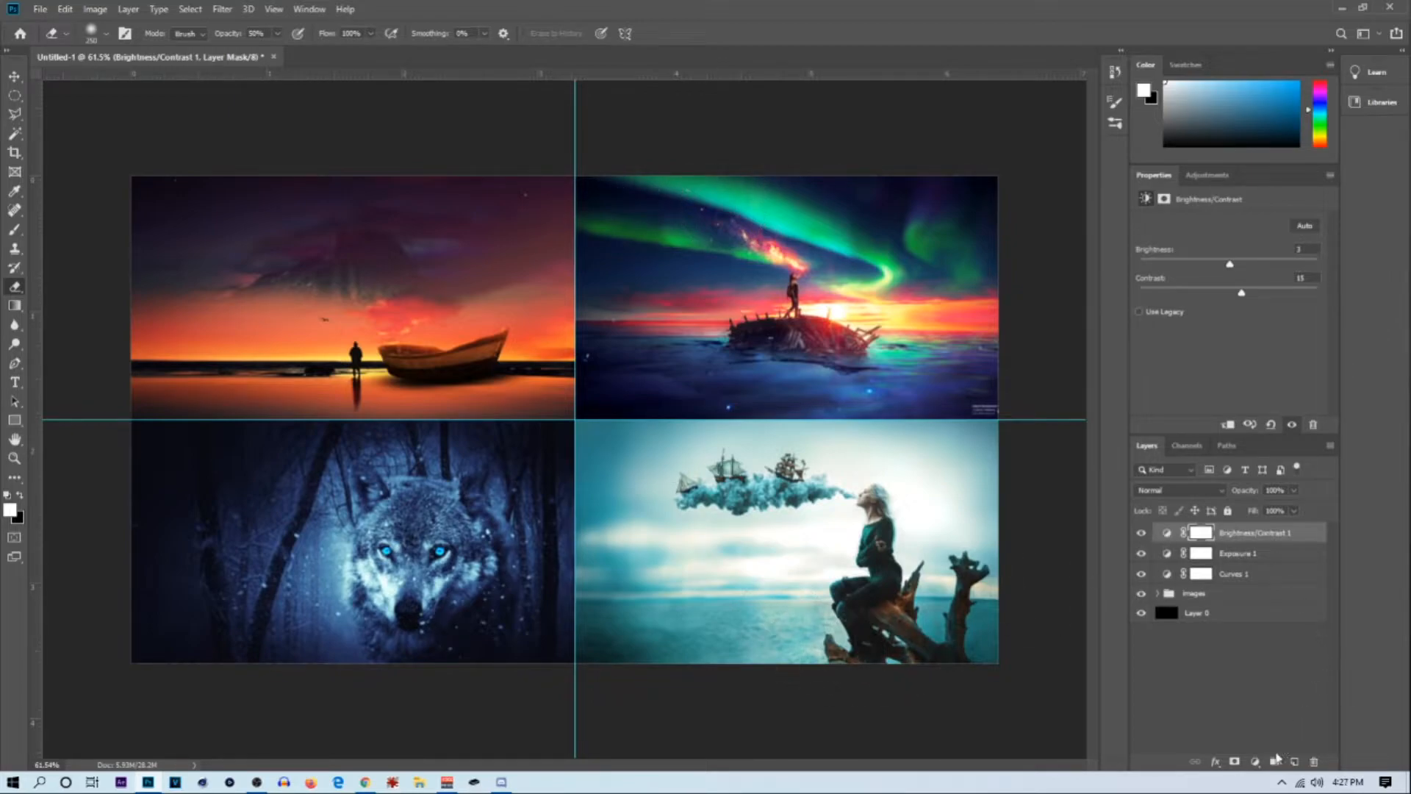
Add a Vibrance adjustment layer on top and set its vibrance to +100
left_click(1254, 765)
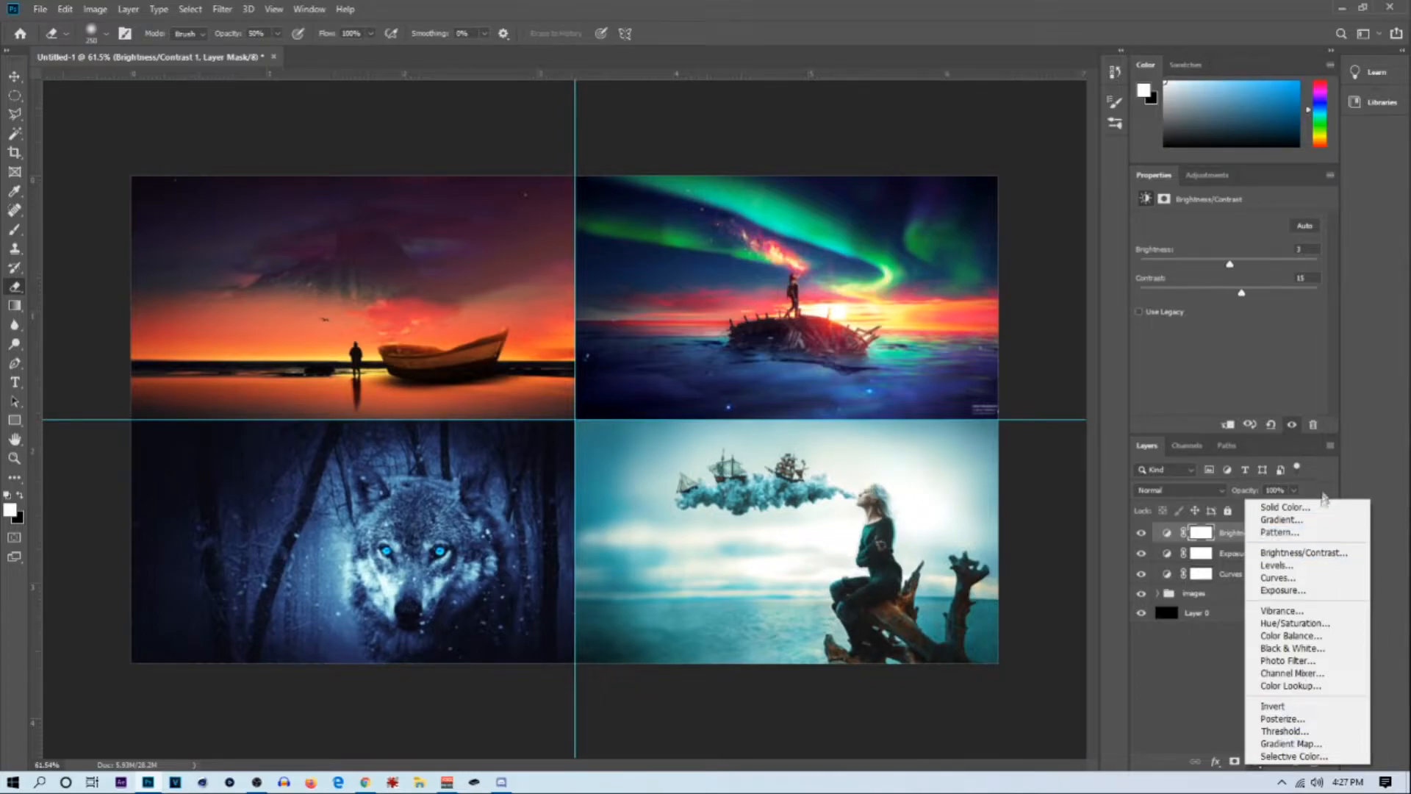
left_click(1333, 612)
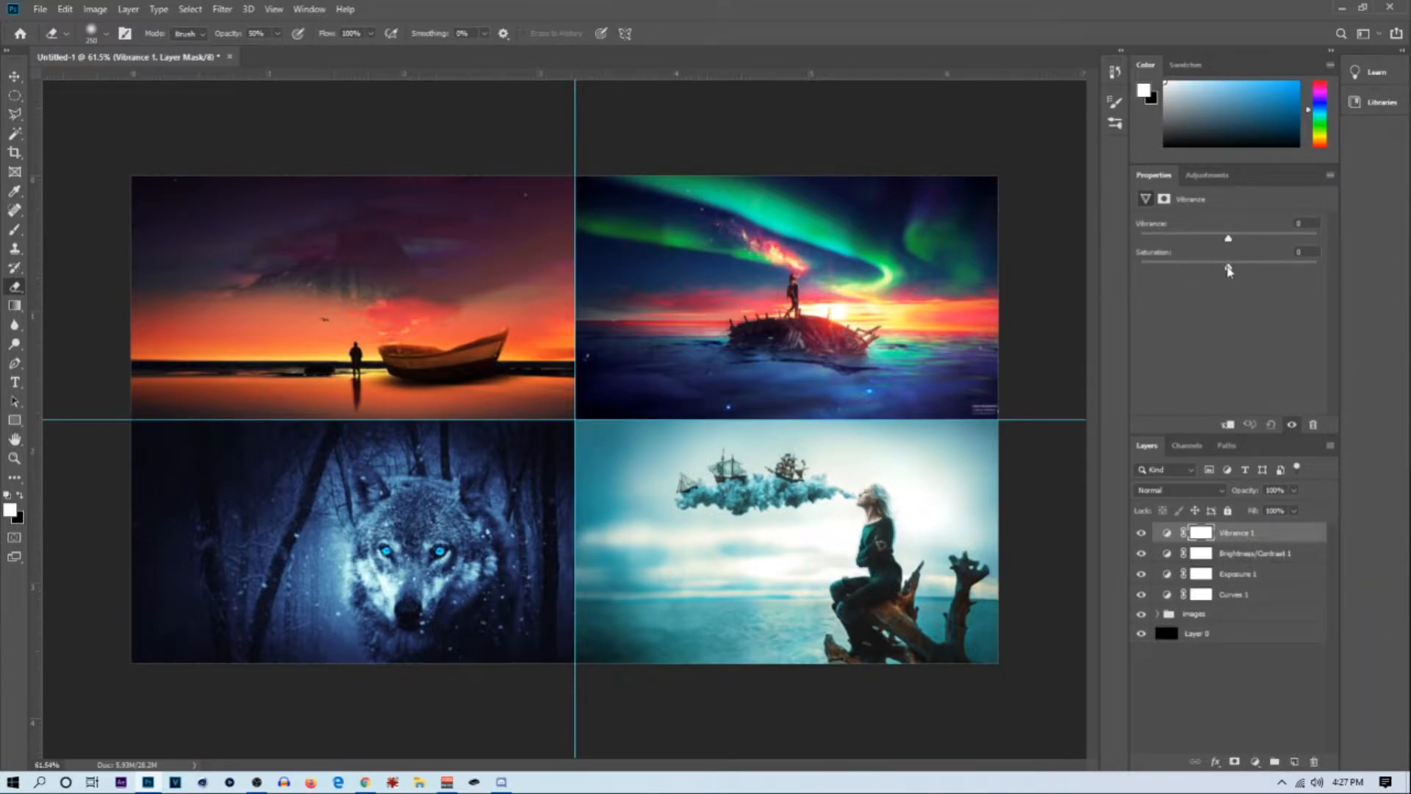
left_click_drag(1229, 271, 1348, 247)
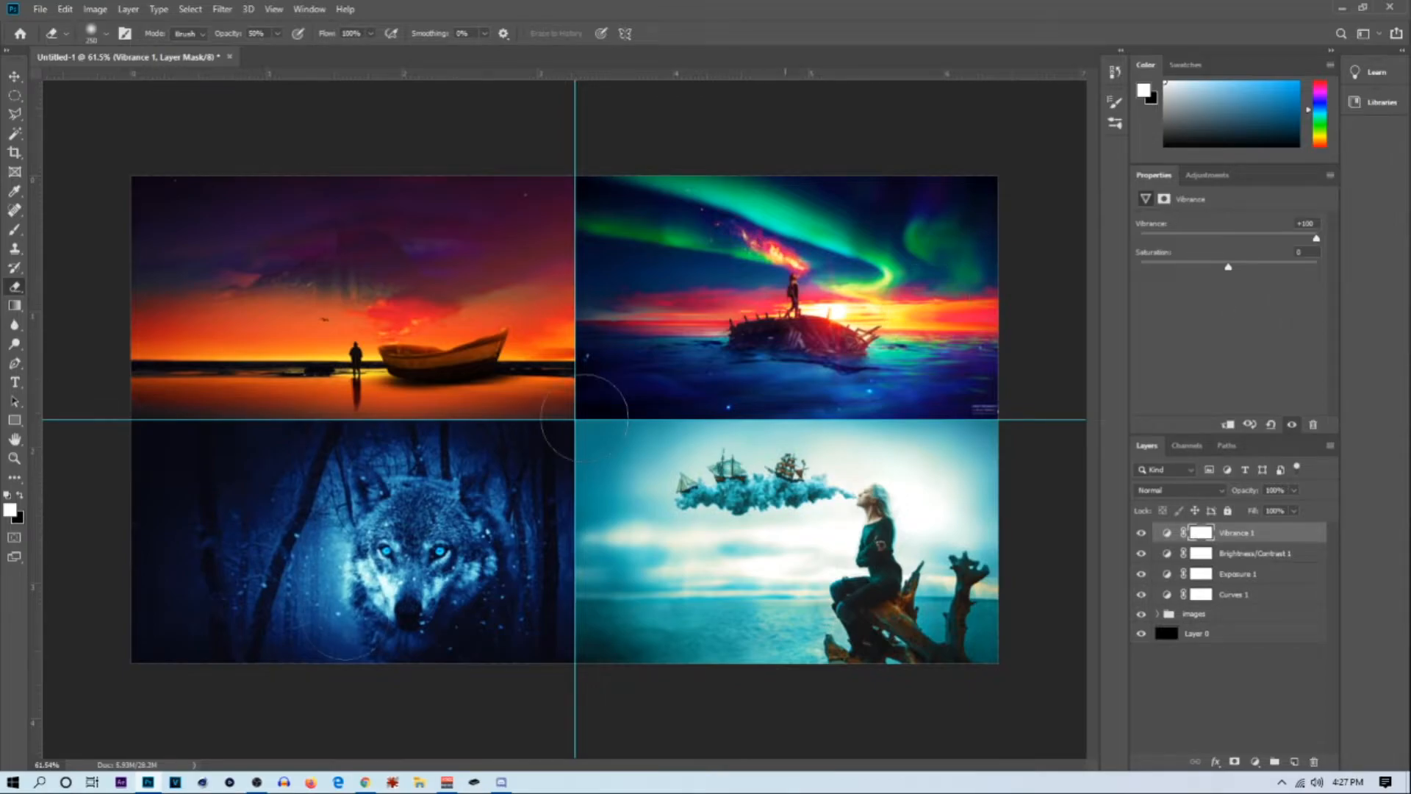
Erase the Vibrance layer mask over the dark forest around the wolf with the Eraser at 50% opacity
scroll(316, 551, "up", 3)
scroll(289, 562, "up", 2)
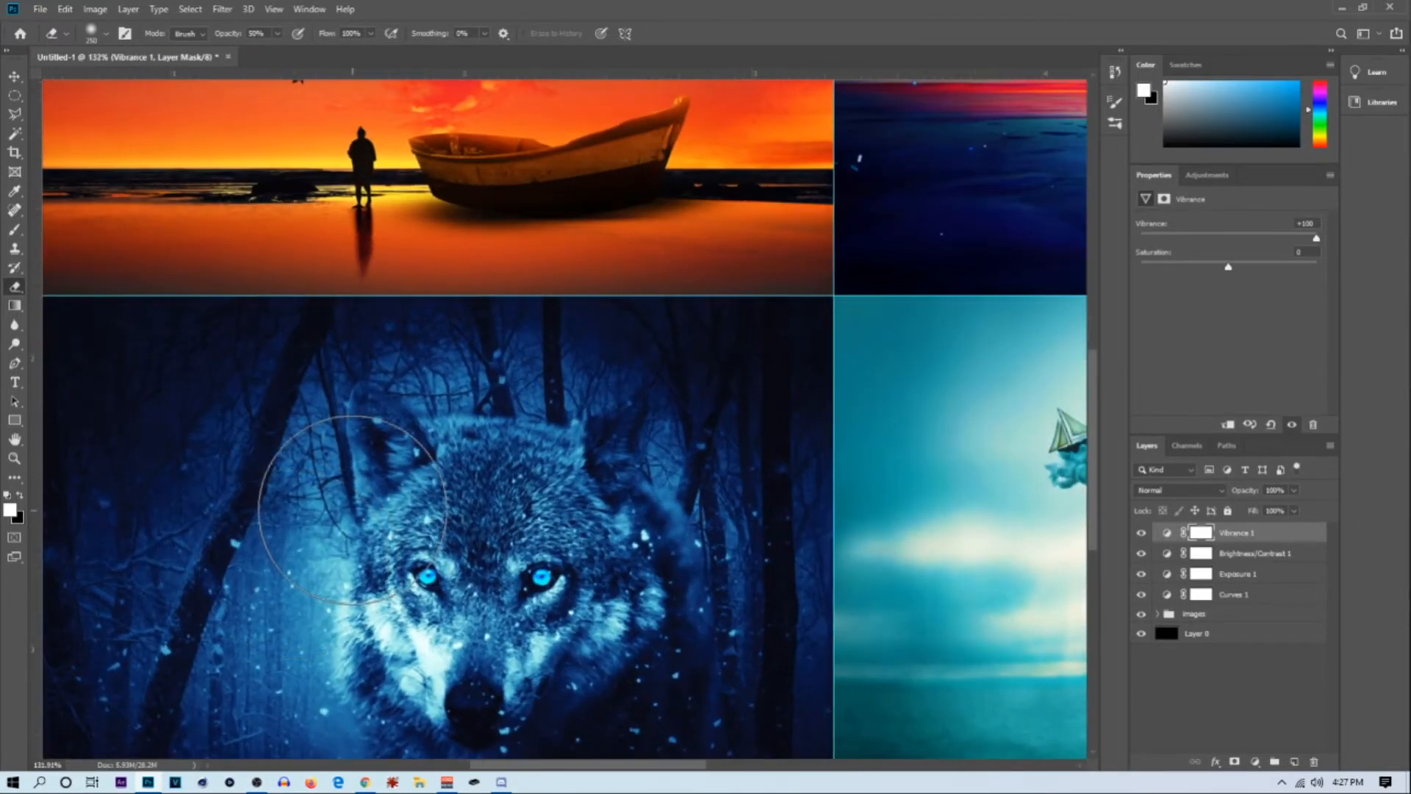
scroll(287, 515, "down", 2)
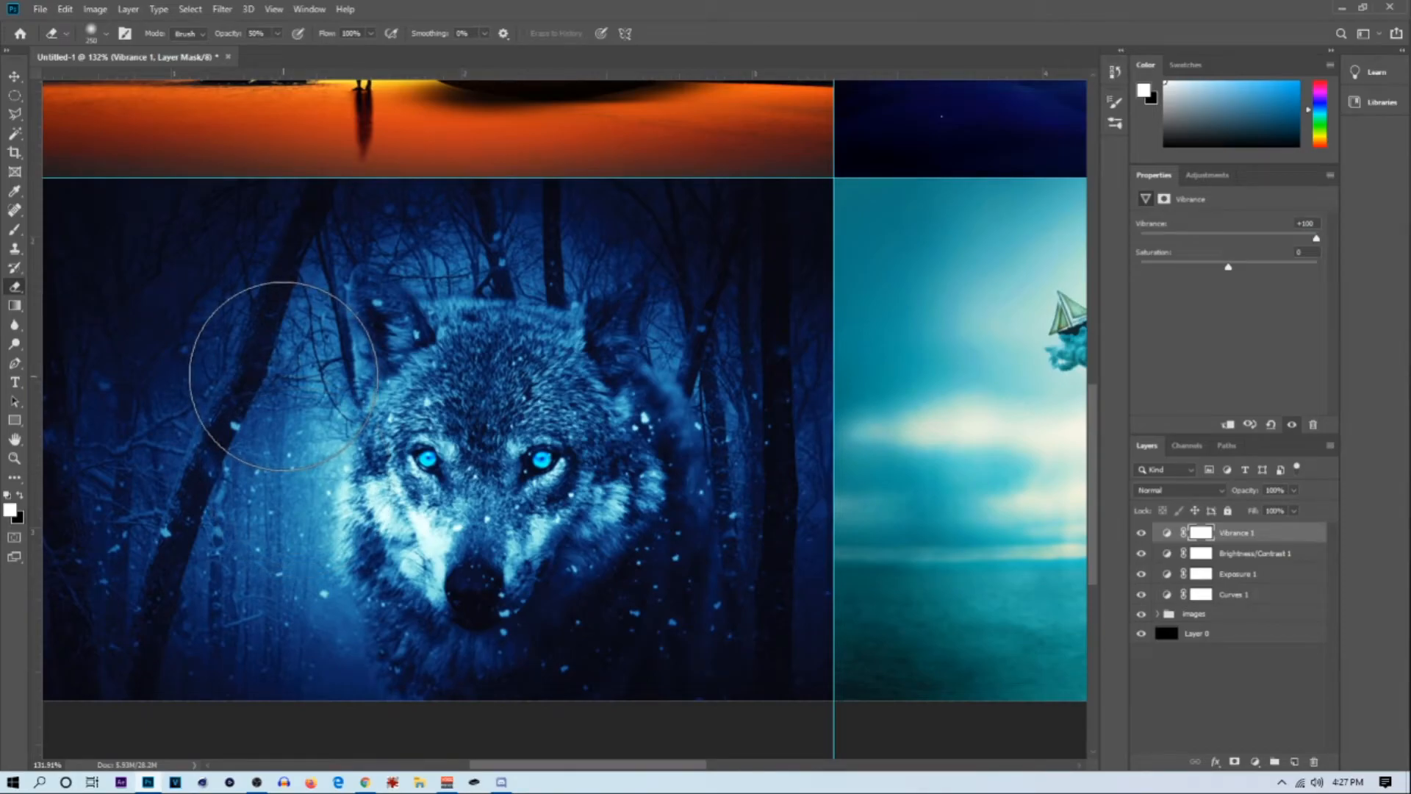
mouse_move(287, 375)
left_mouse_down()
mouse_move(277, 558)
mouse_move(221, 677)
mouse_move(151, 252)
mouse_move(184, 505)
left_mouse_up()
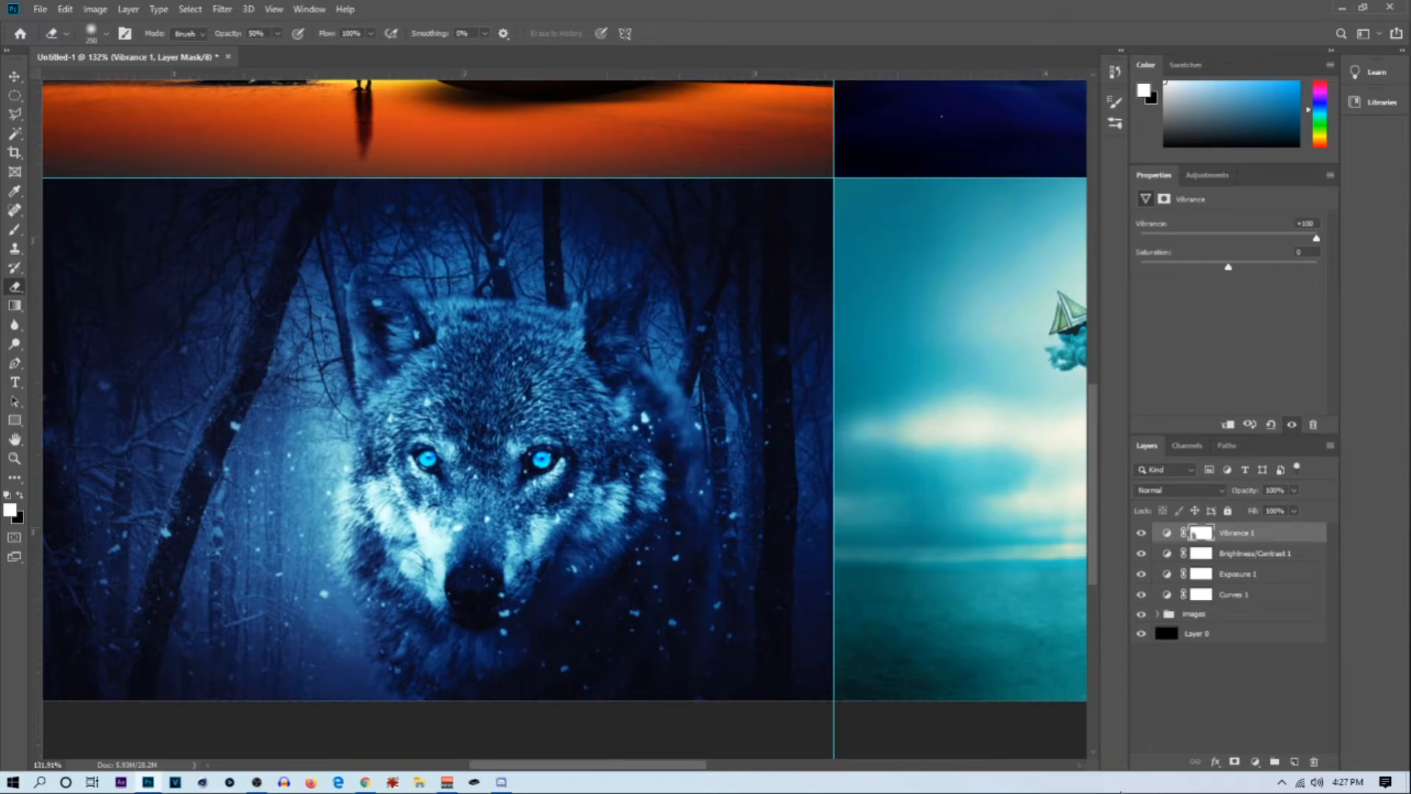
mouse_move(324, 327)
left_mouse_down()
mouse_move(221, 268)
mouse_move(486, 235)
left_mouse_up()
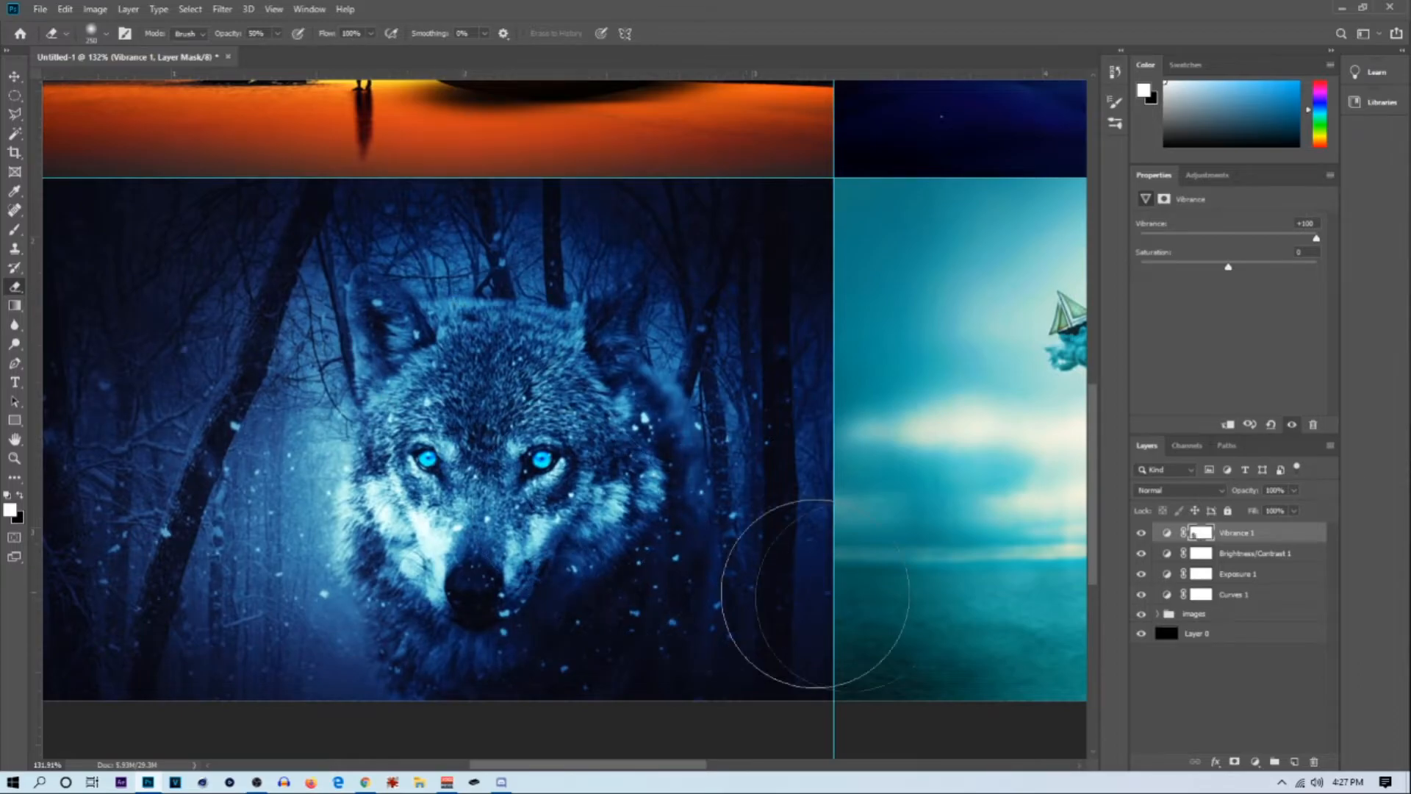
Examine the effect of the Vibrance layer on all four images, both close up and as a whole
key("ctrl+0")
scroll(804, 400, "down", 2)
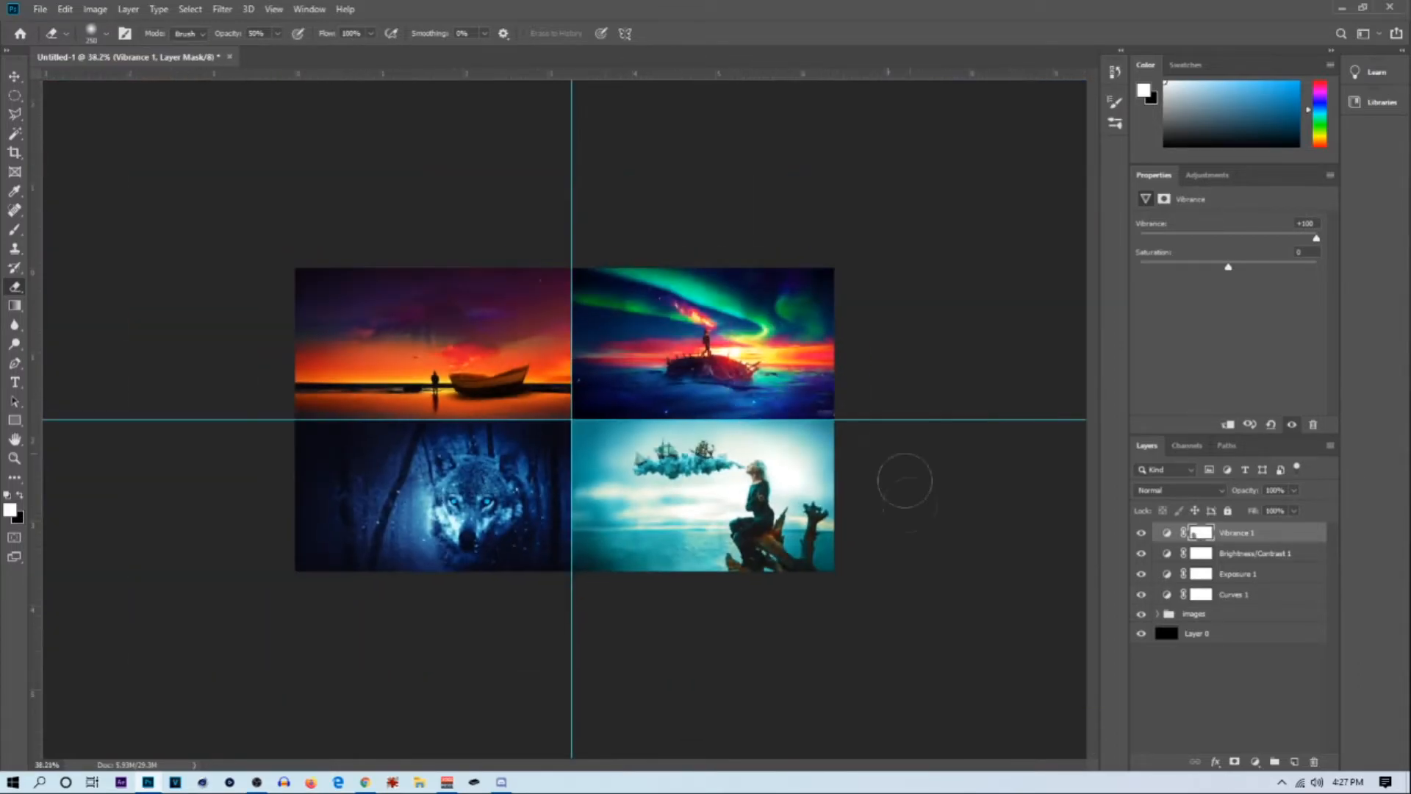
scroll(904, 479, "up", 5)
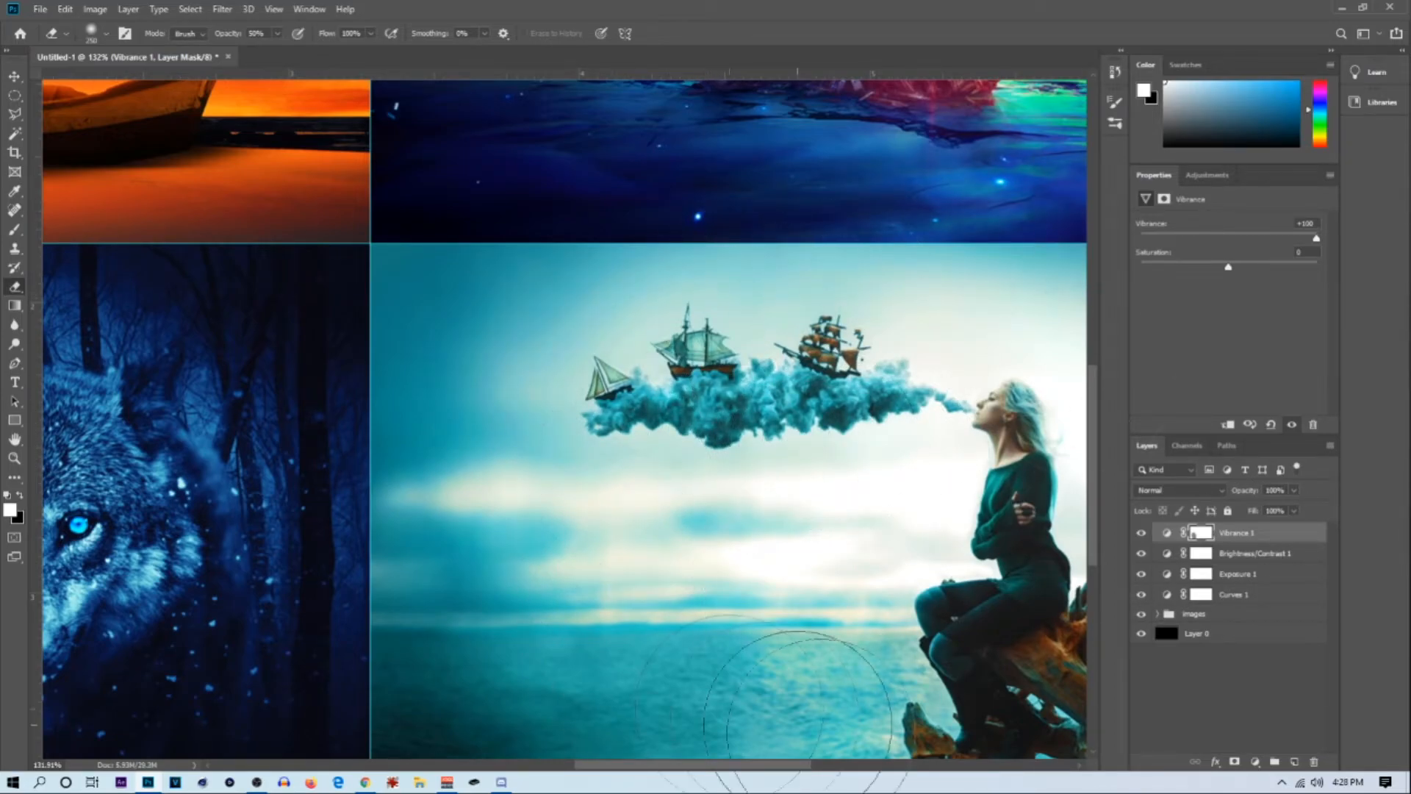
scroll(882, 434, "down", 1)
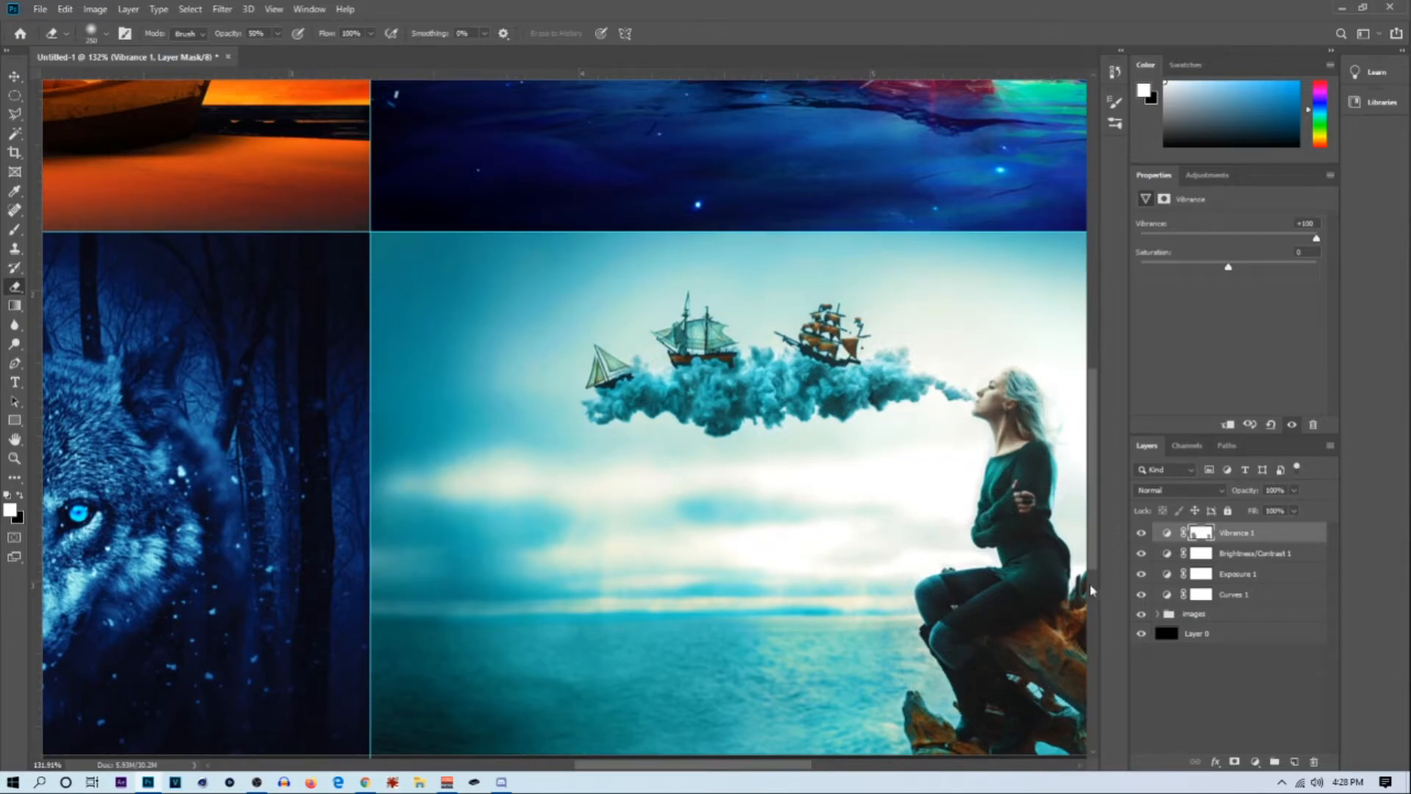
scroll(868, 378, "down", 4)
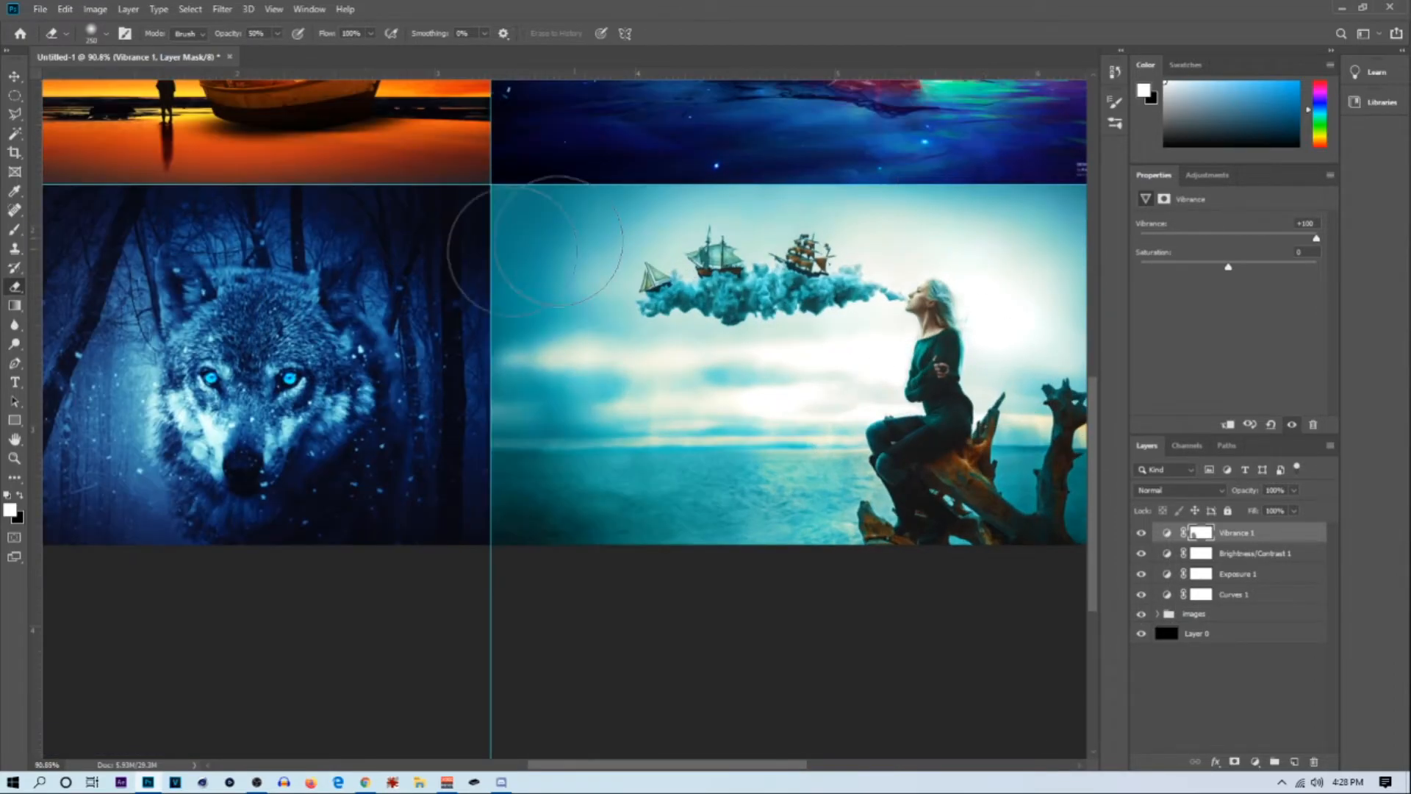
scroll(693, 384, "down", 3)
scroll(290, 357, "down", 1)
scroll(716, 258, "up", 2)
scroll(728, 291, "down", 1)
scroll(728, 290, "up", 2)
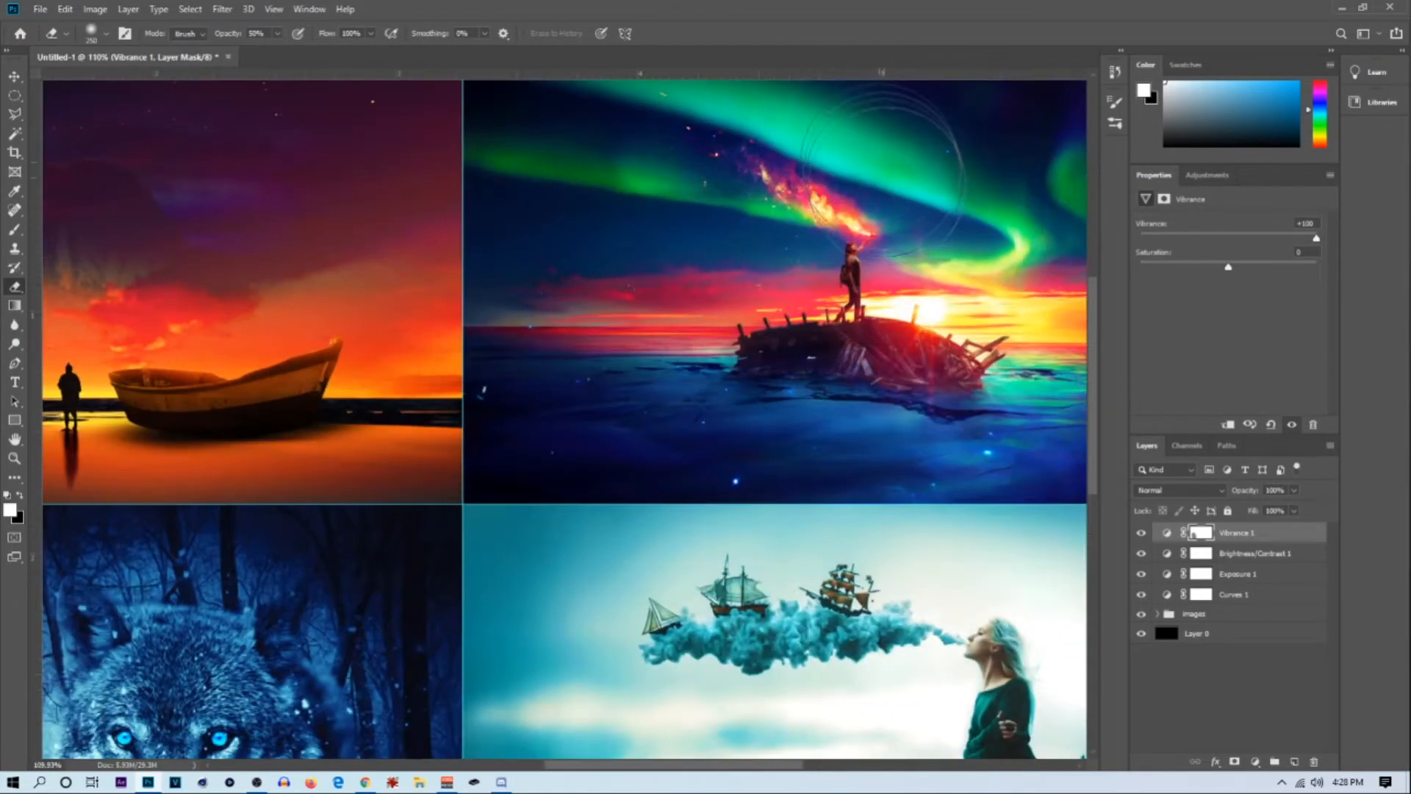
scroll(779, 224, "down", 3)
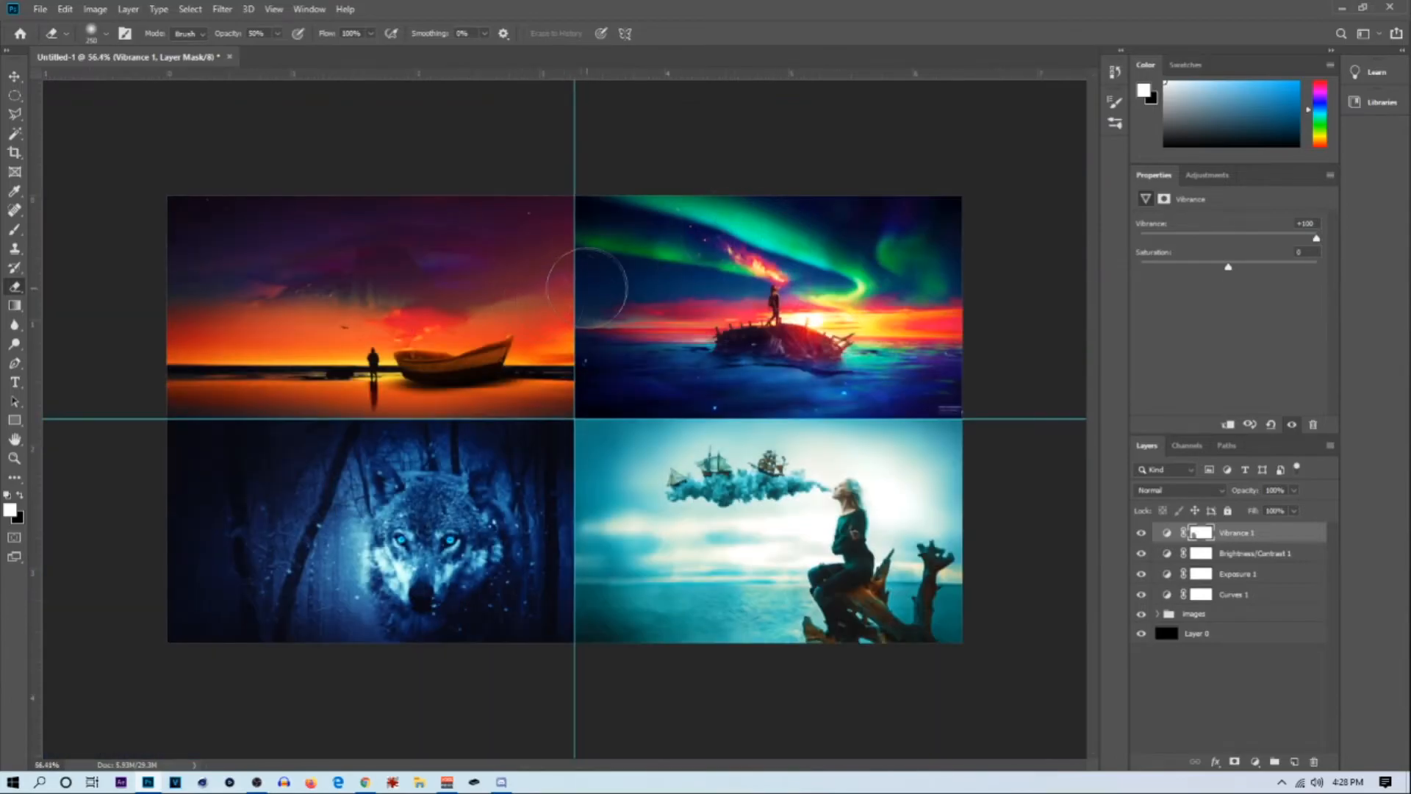
scroll(682, 228, "up", 2)
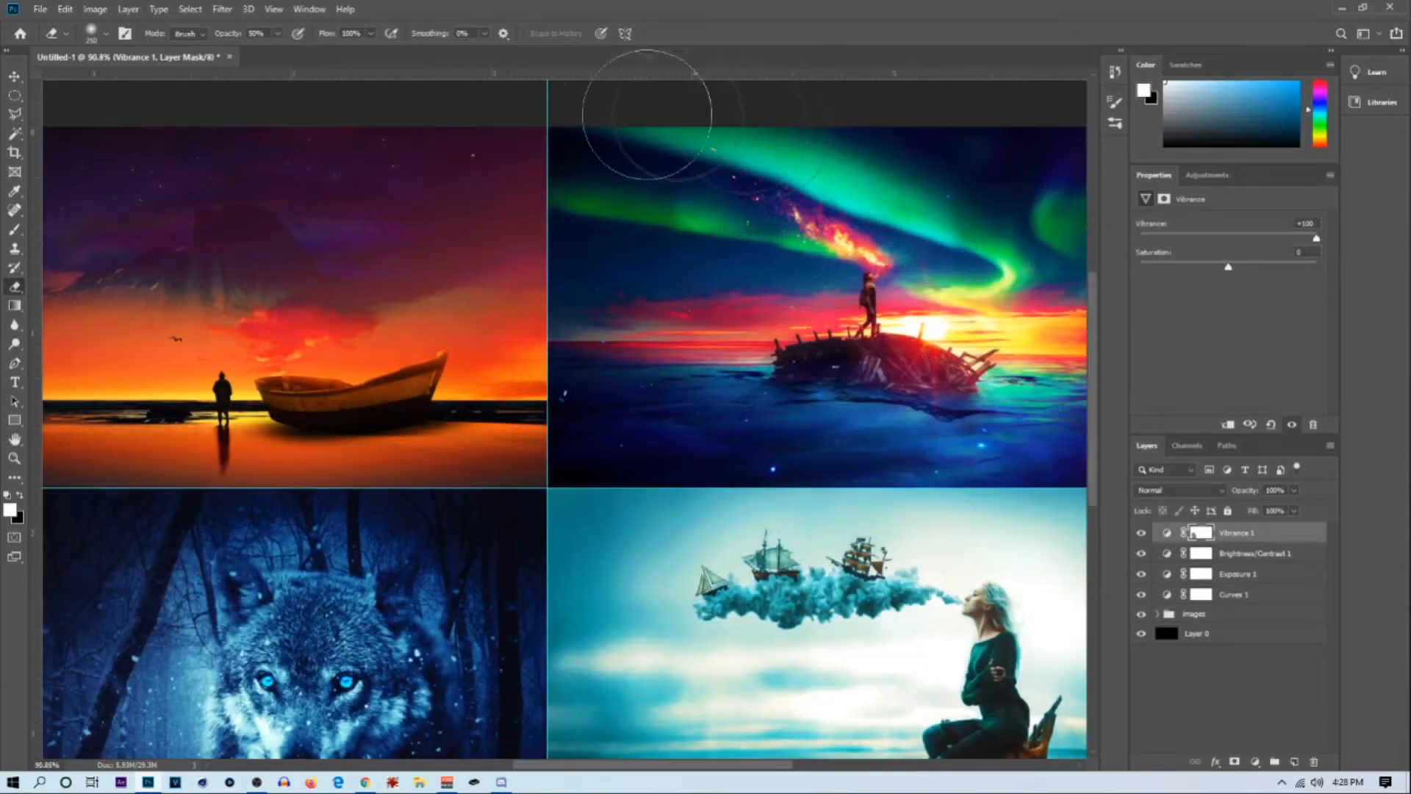
scroll(805, 458, "down", 3)
scroll(308, 555, "up", 1)
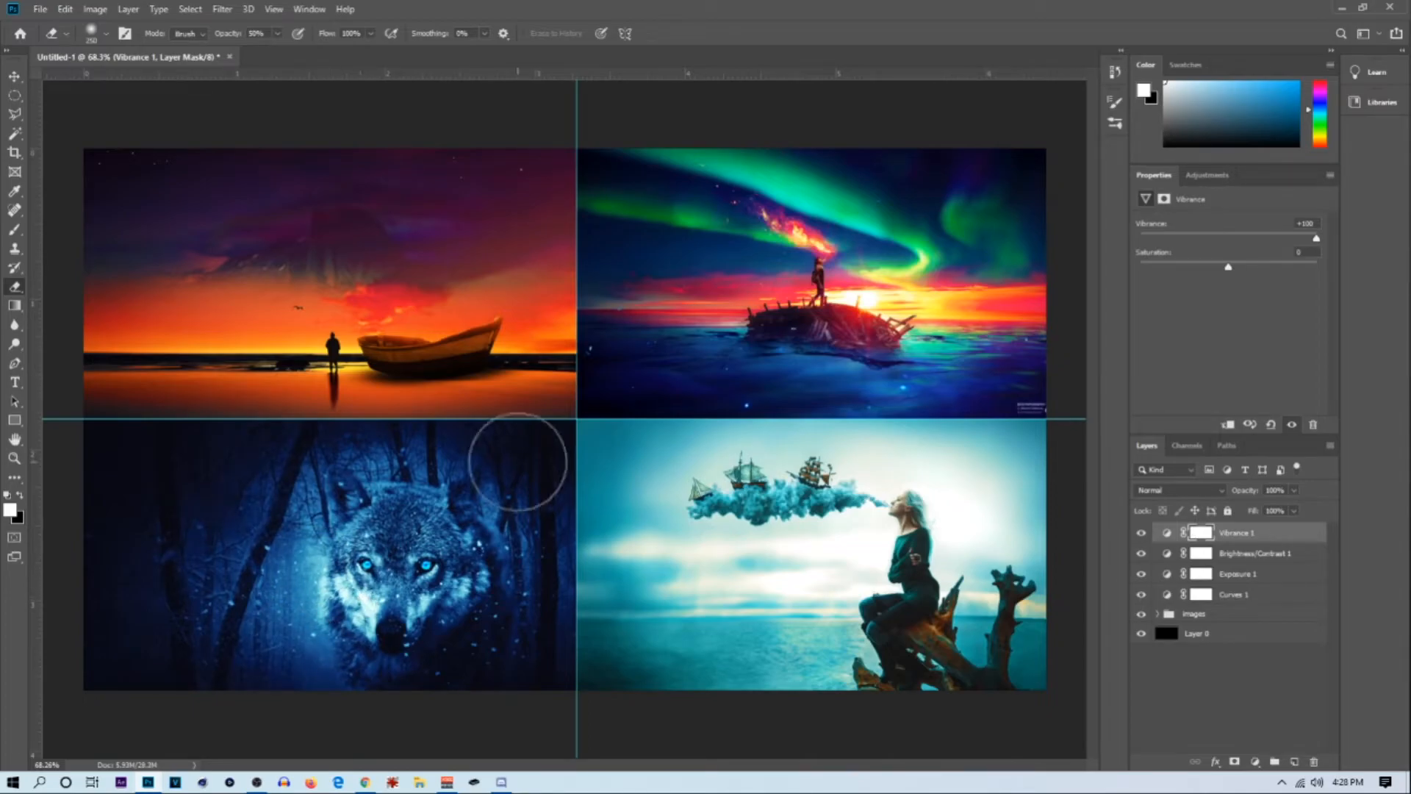
scroll(514, 463, "down", 2)
scroll(514, 313, "up", 3)
scroll(513, 316, "down", 3)
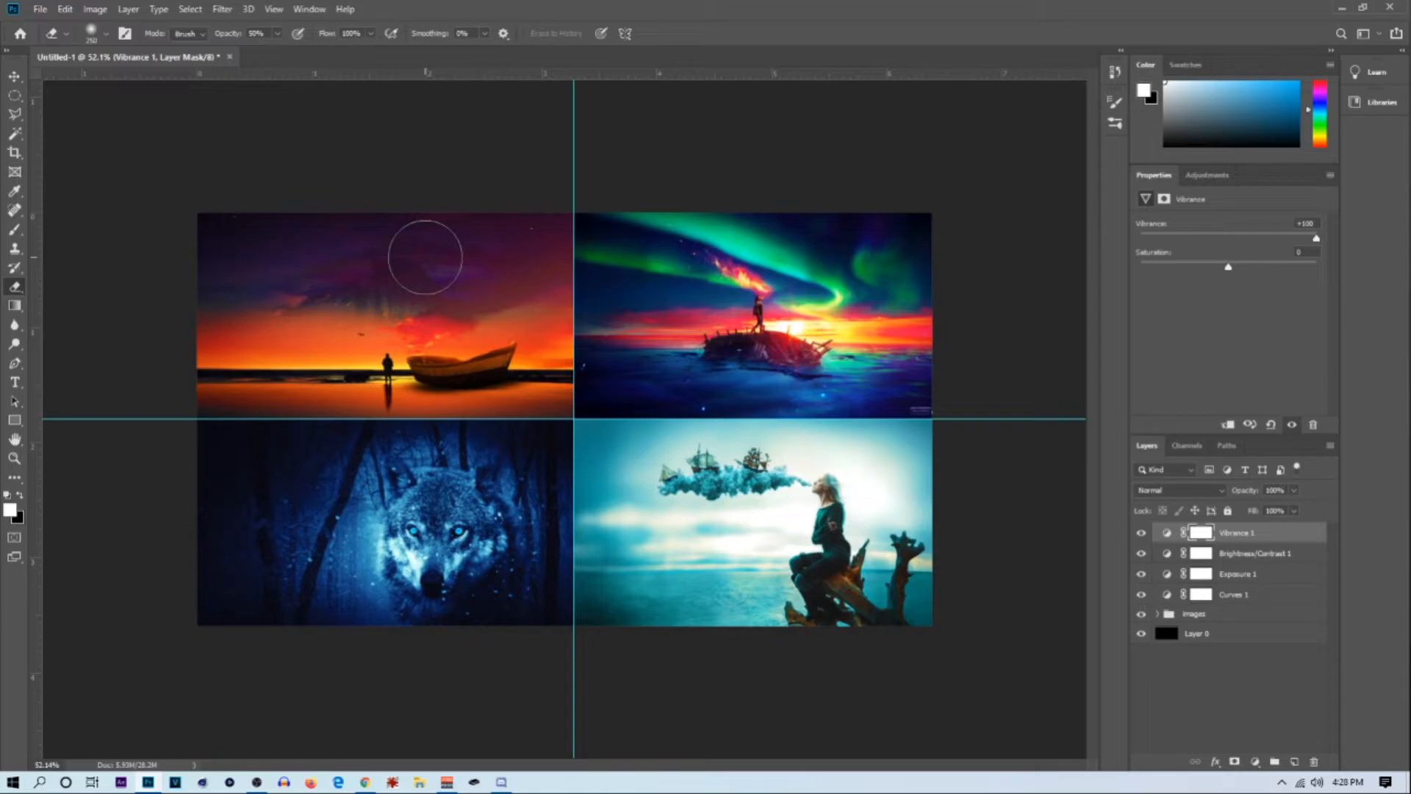
scroll(808, 331, "up", 1)
scroll(132, 603, "up", 1)
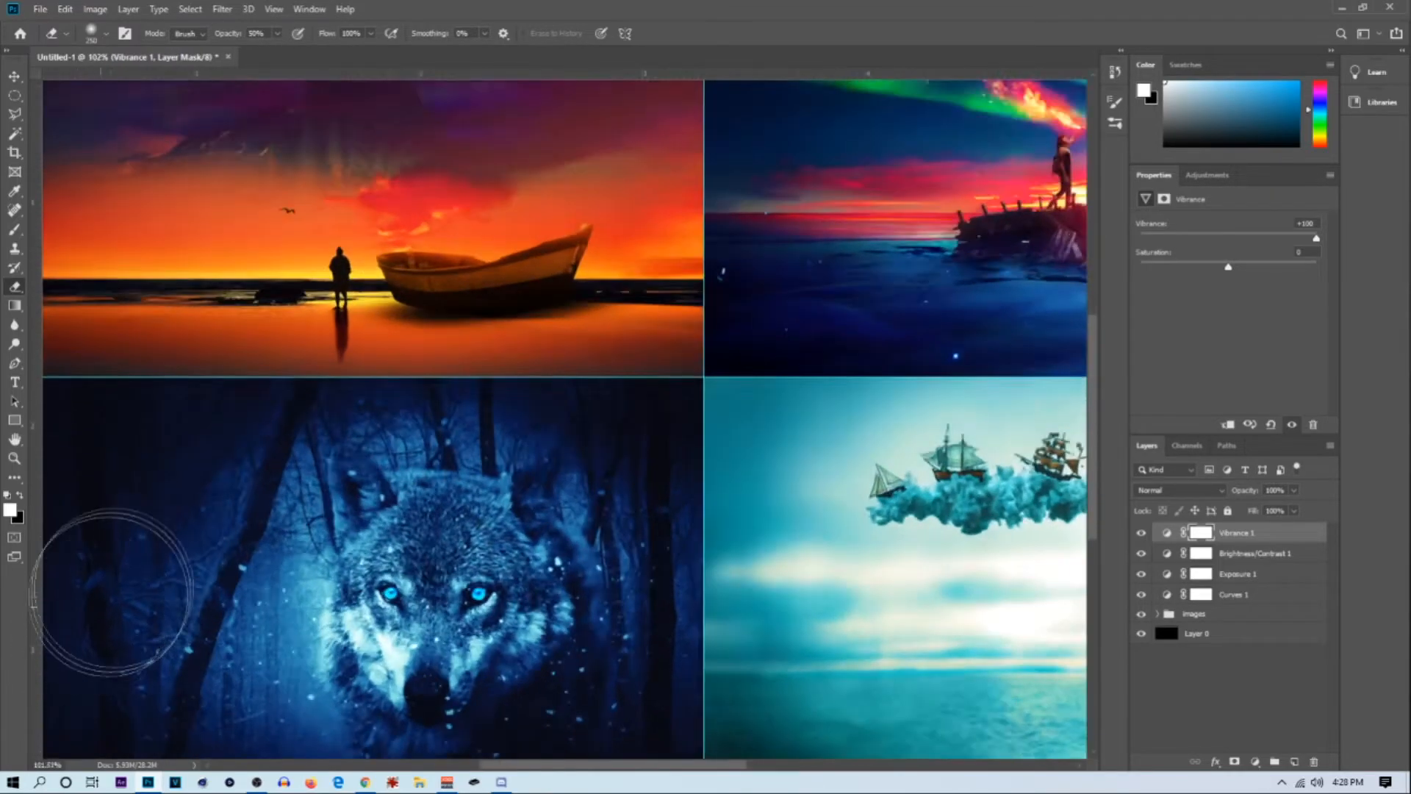
scroll(315, 457, "up", 1)
scroll(686, 403, "down", 2)
scroll(652, 334, "down", 1)
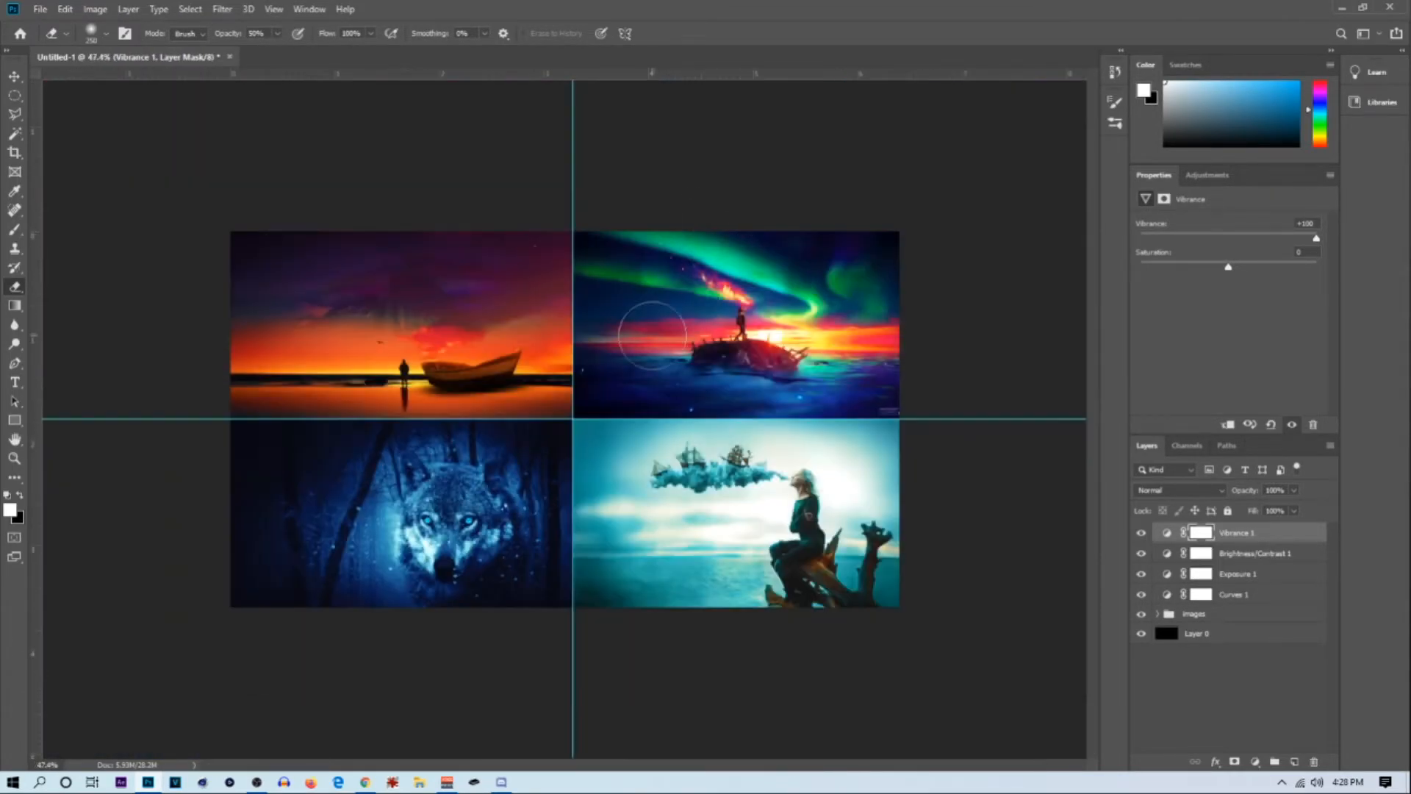
Group the Vibrance, Brightness/Contrast, Exposure and Curves adjustment layers into one layer group
scroll(652, 334, "up", 4)
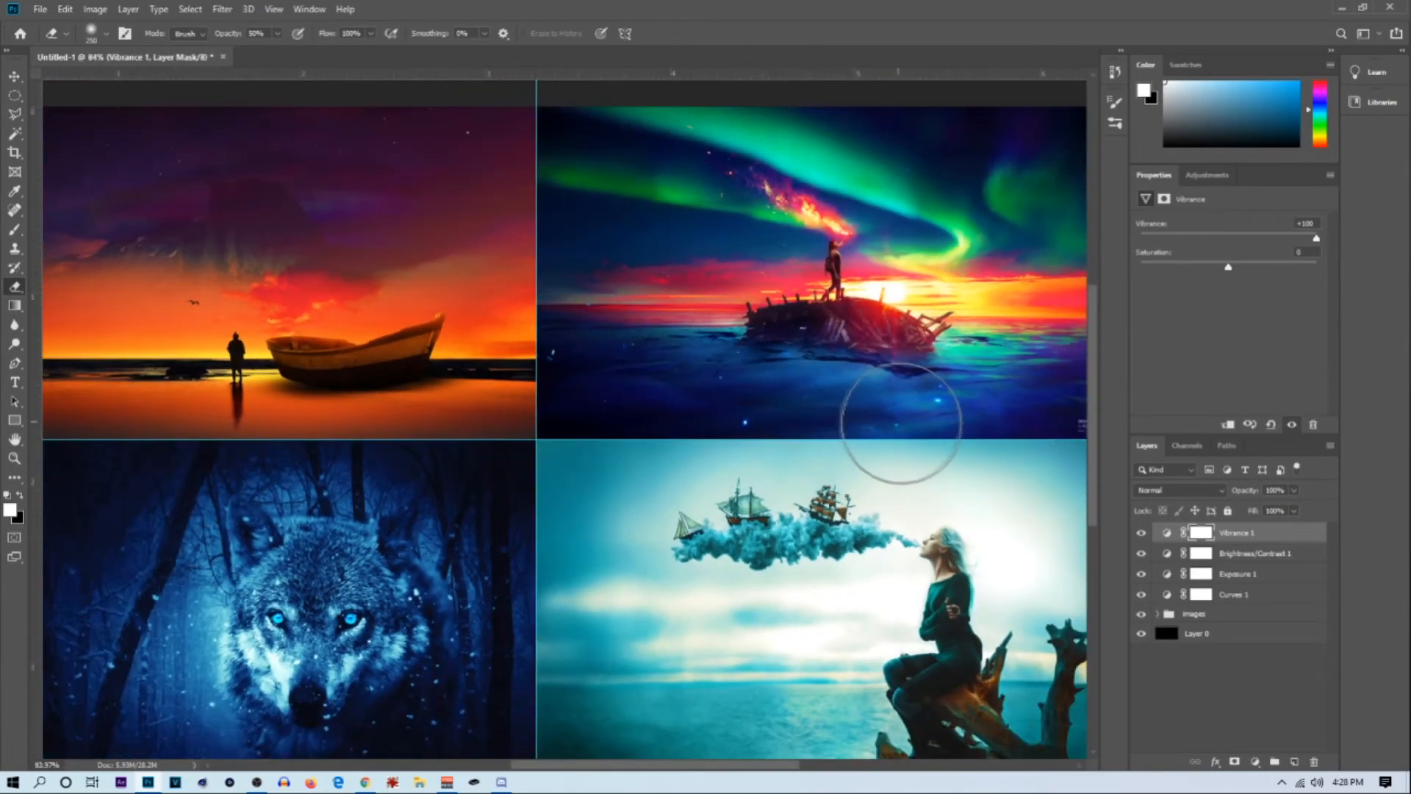
scroll(898, 421, "down", 1)
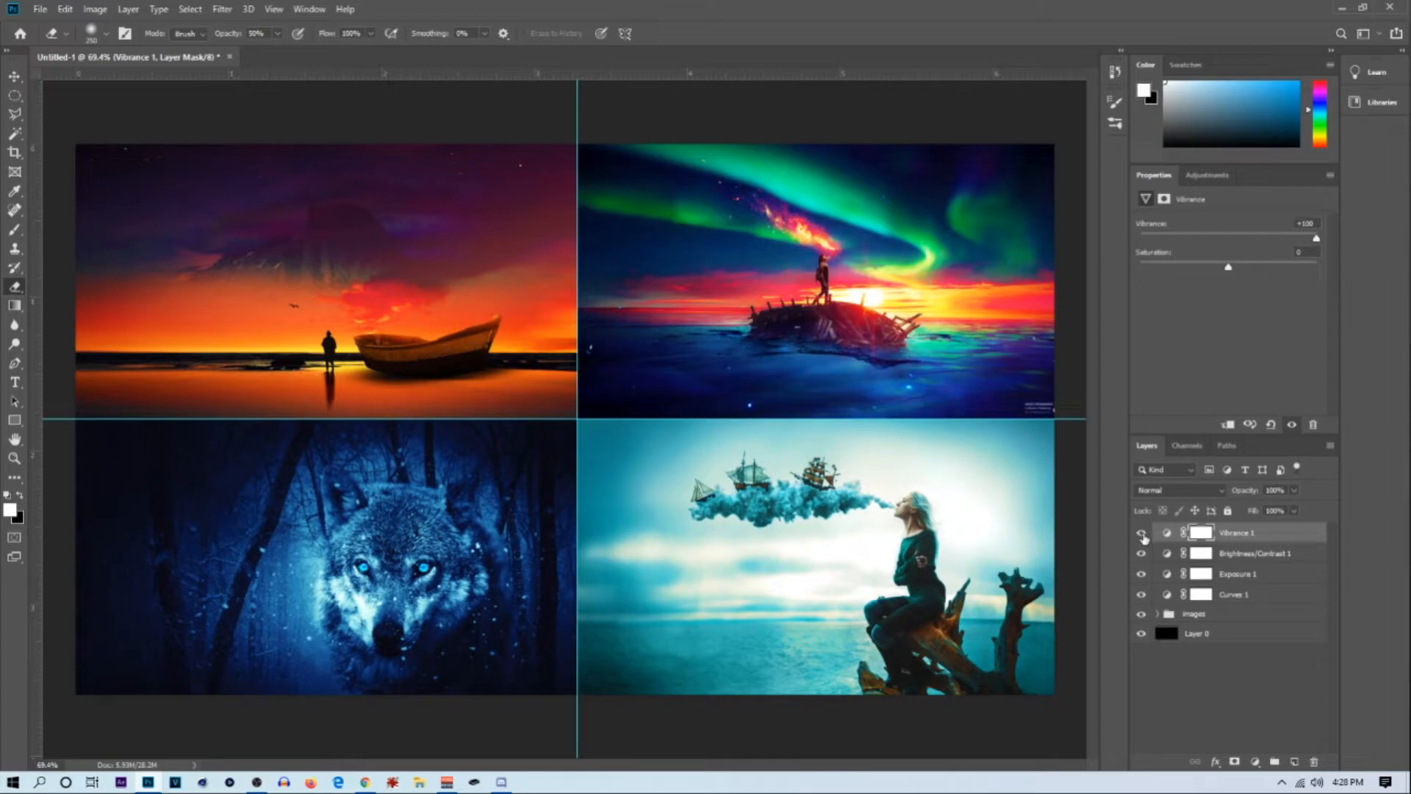
left_click(1268, 597, "shift")
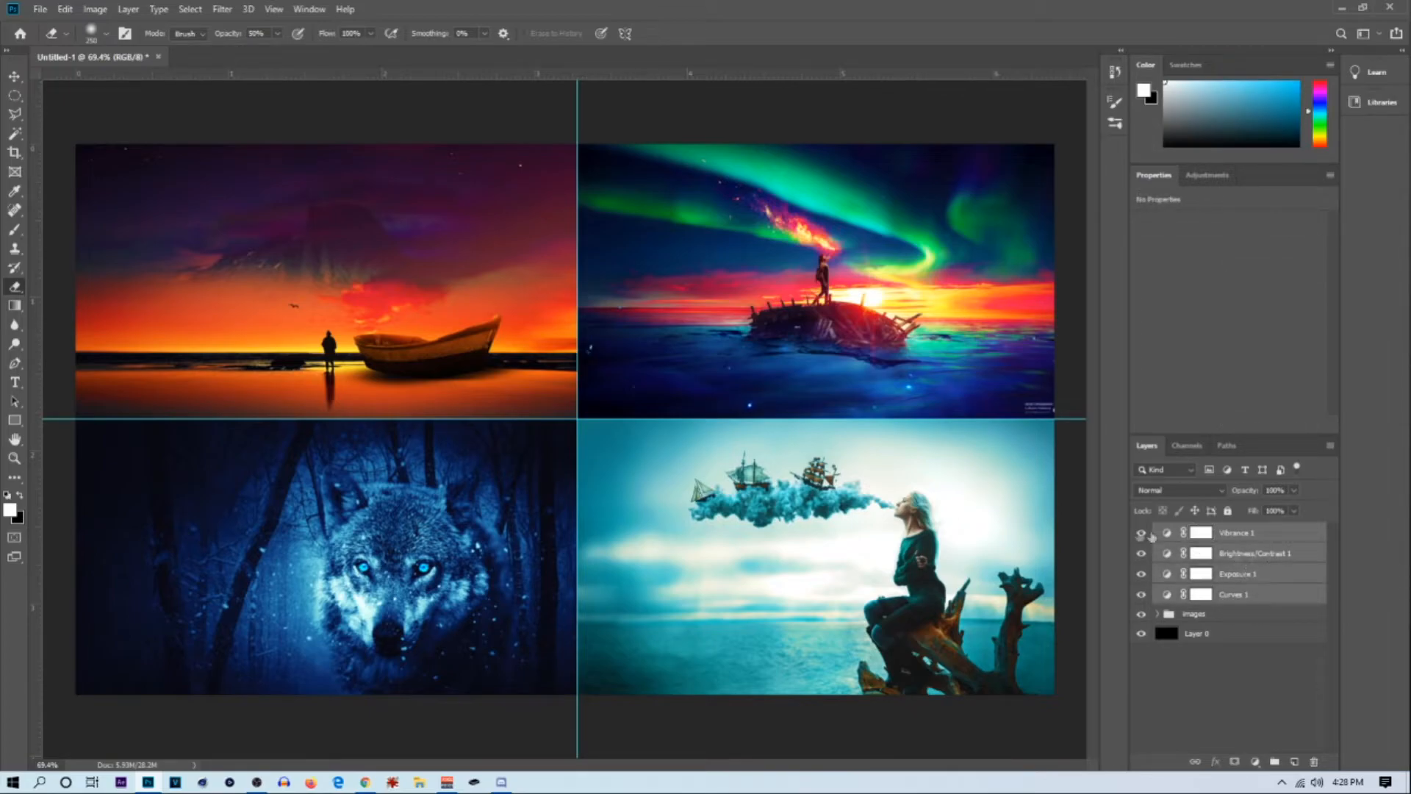
left_click(1203, 533)
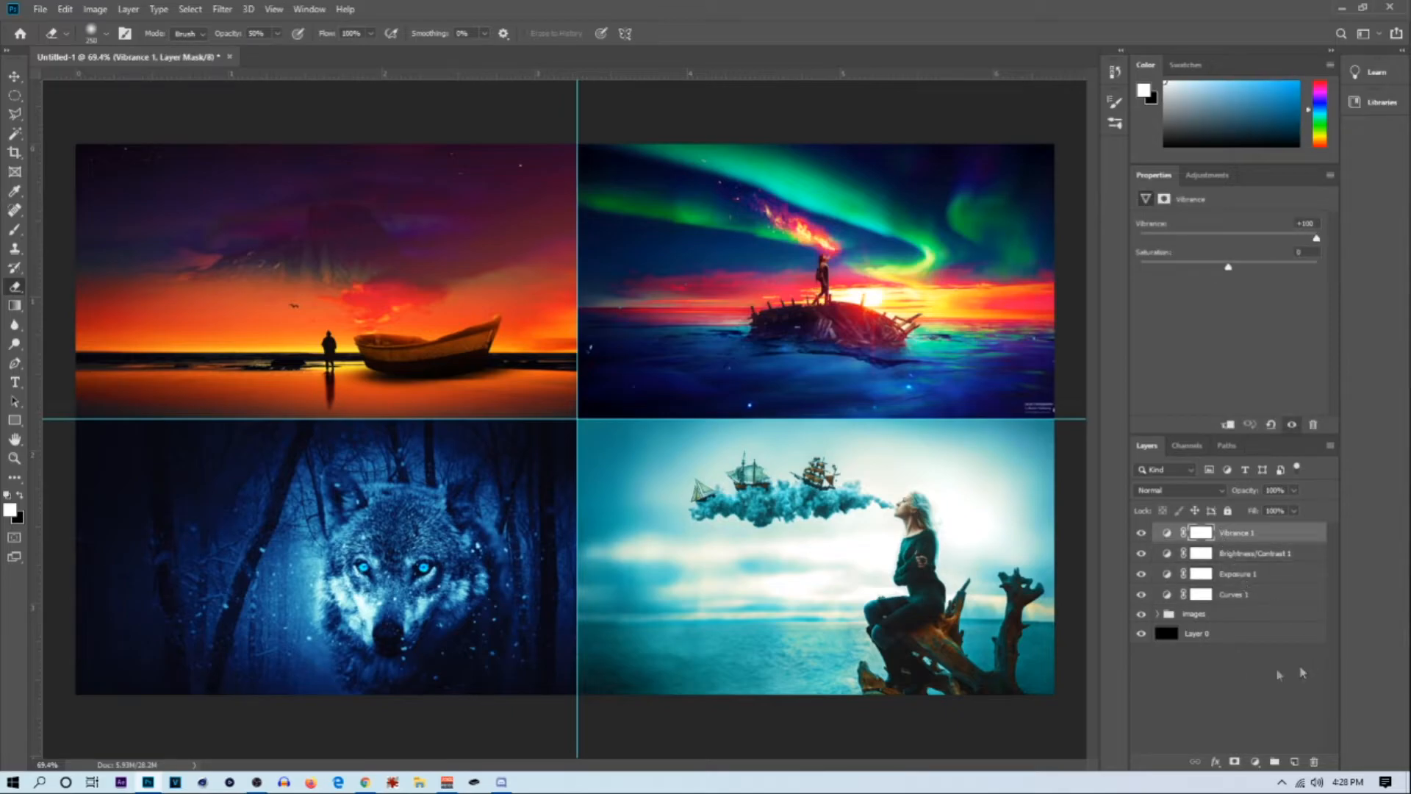
left_click(1263, 600, "shift")
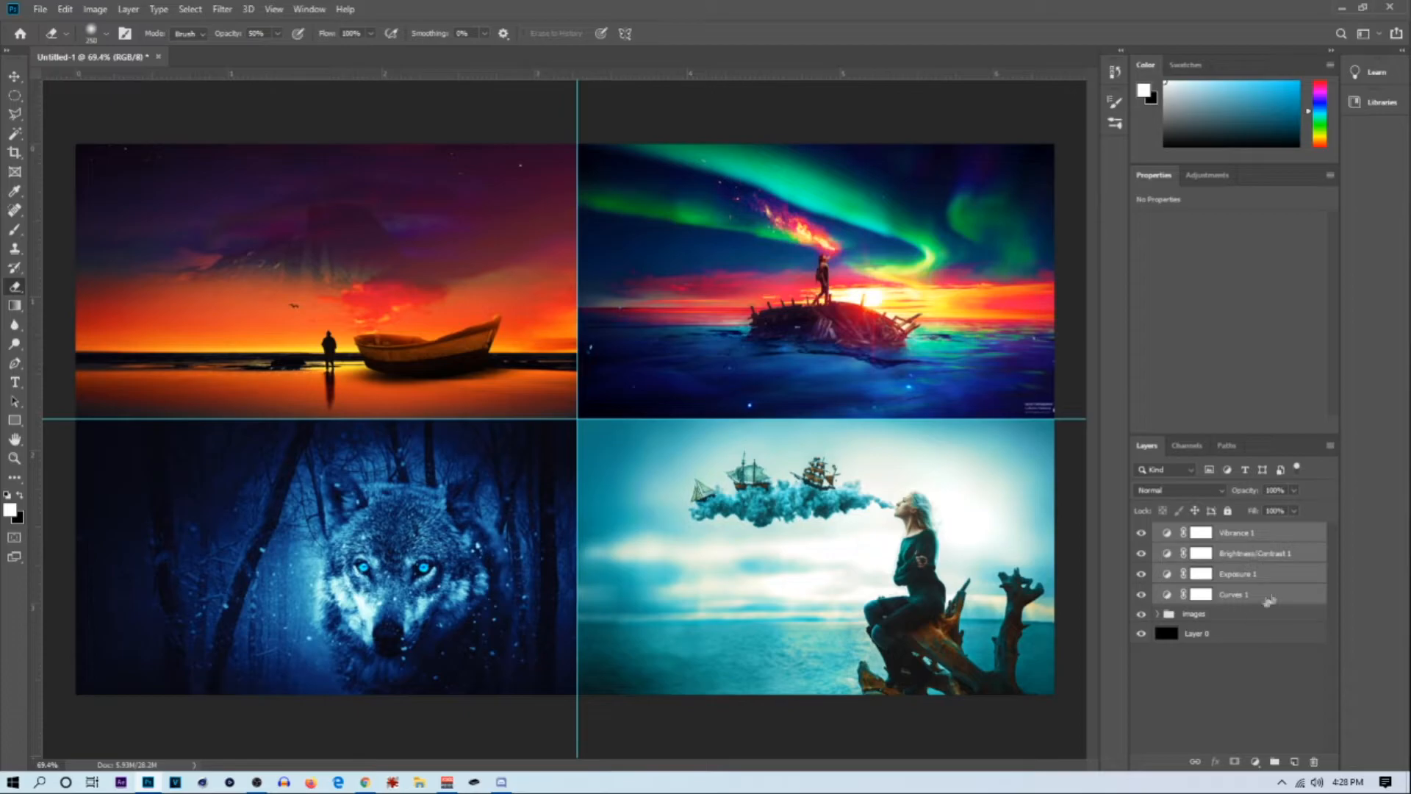
key("ctrl+g")
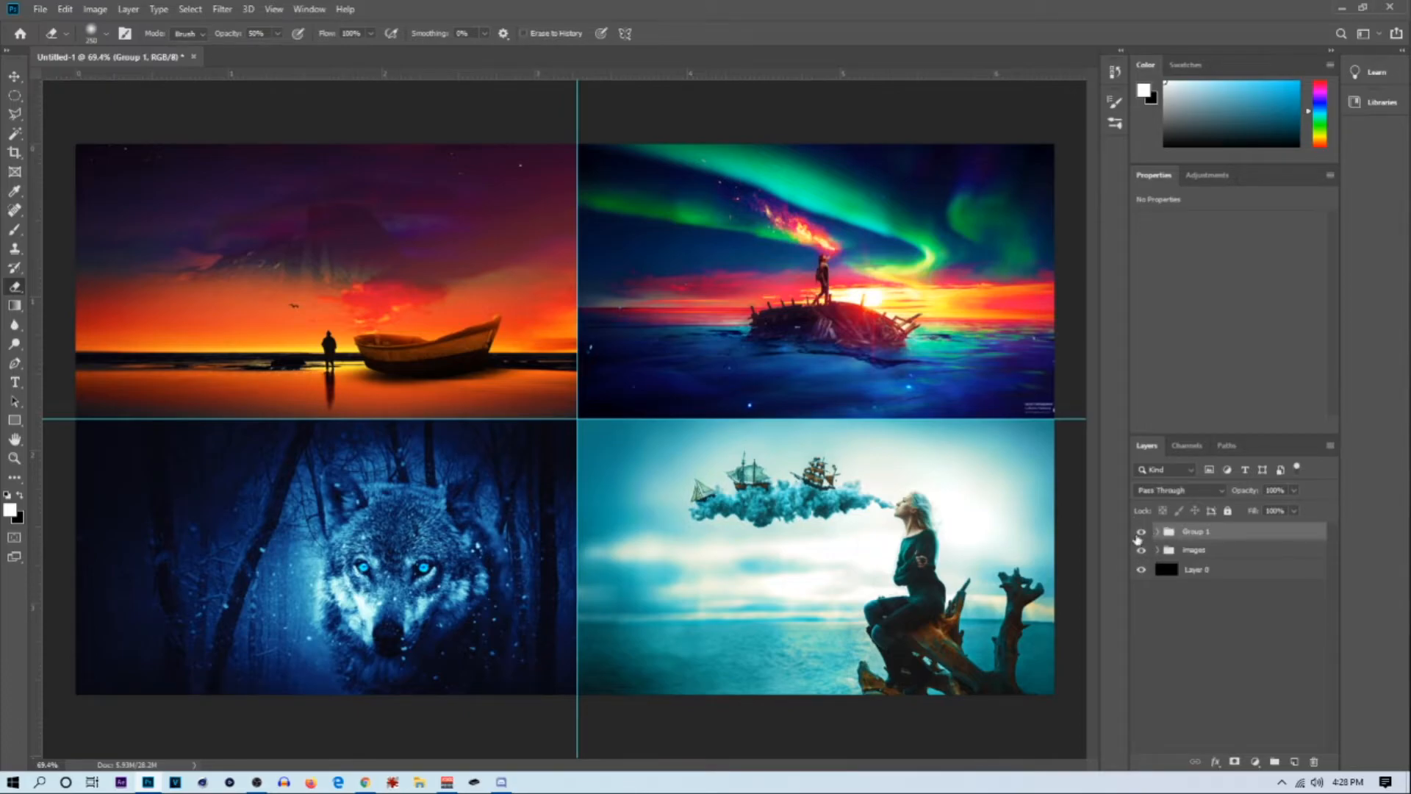
Compare the collage before and after grading by toggling the visibility of the adjustment layer group
left_click(1139, 532)
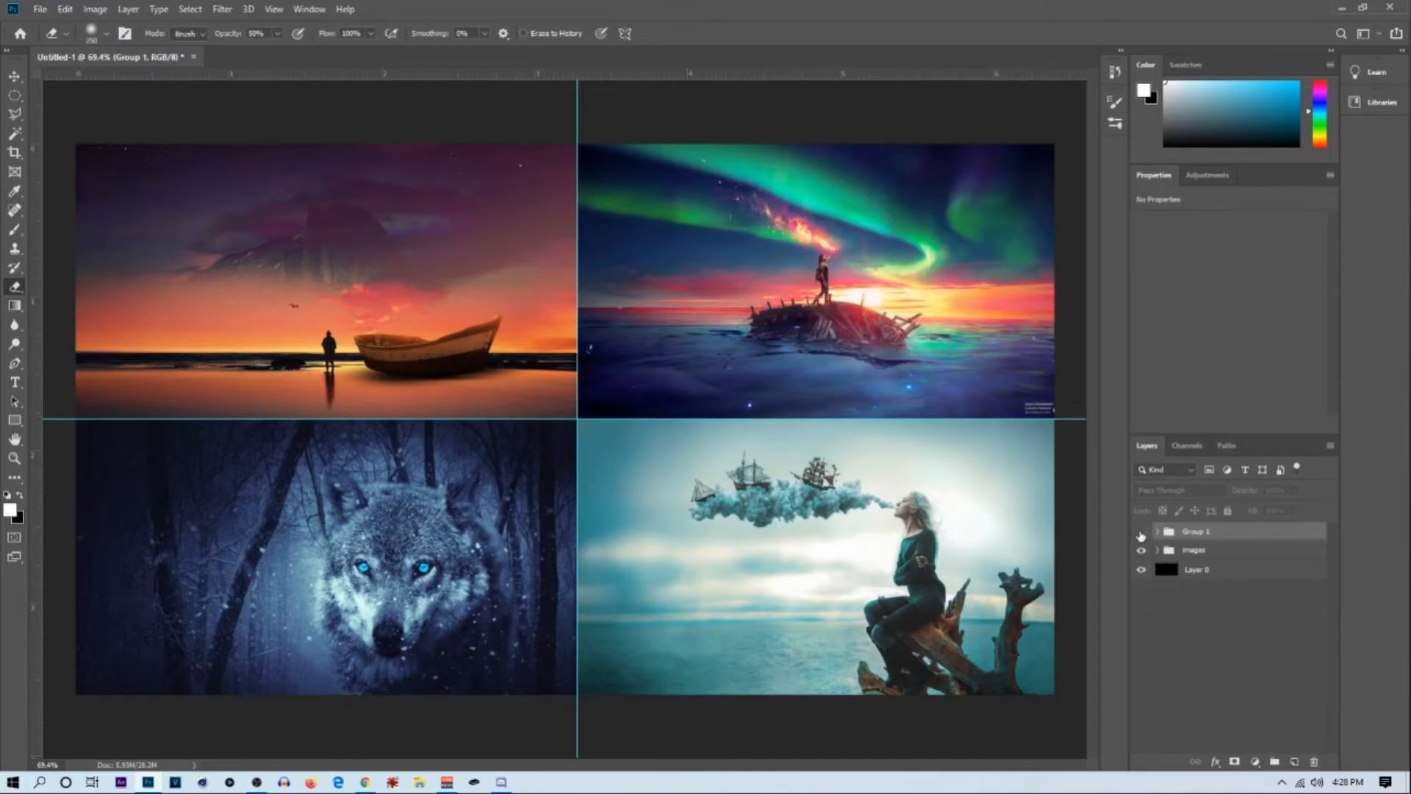
left_click(1140, 534)
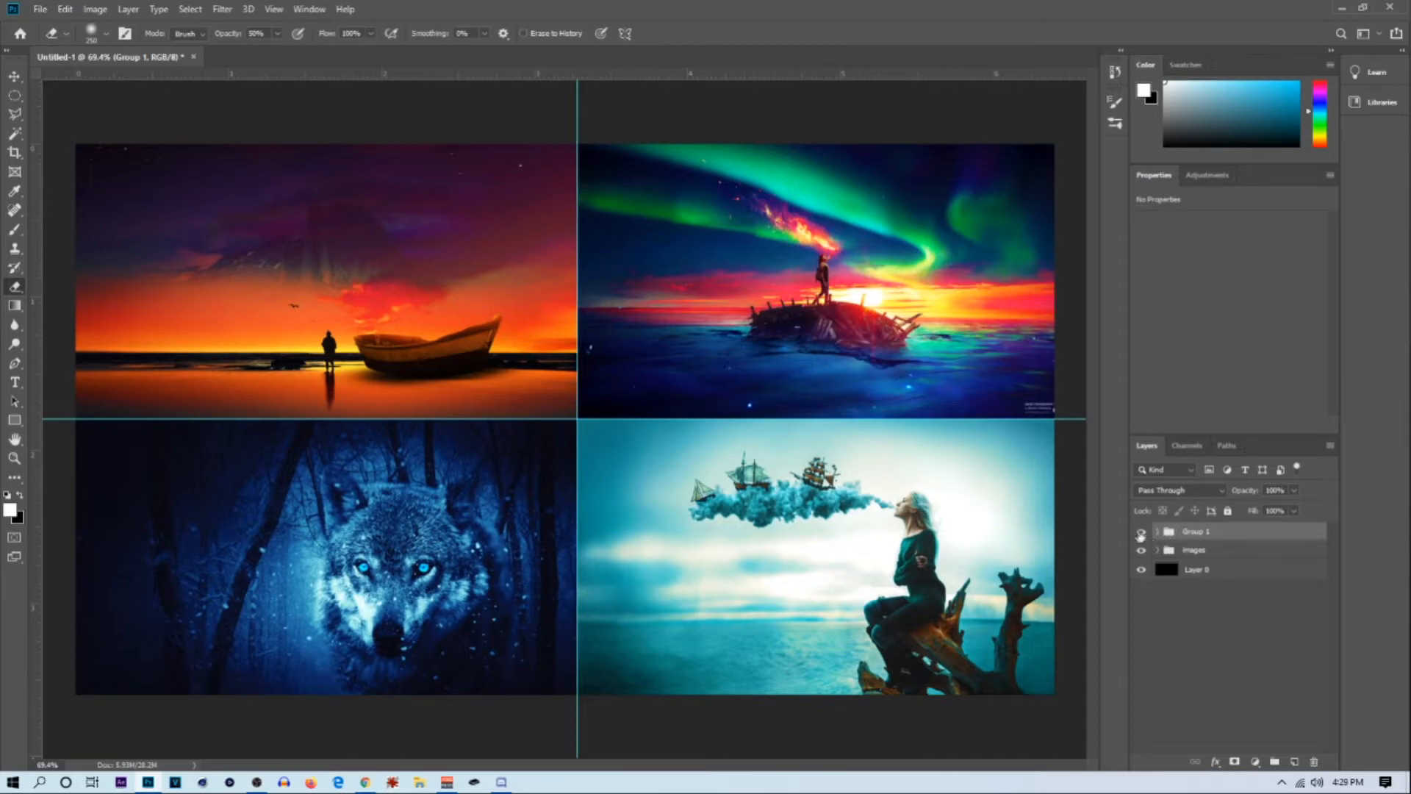
left_click(1140, 533)
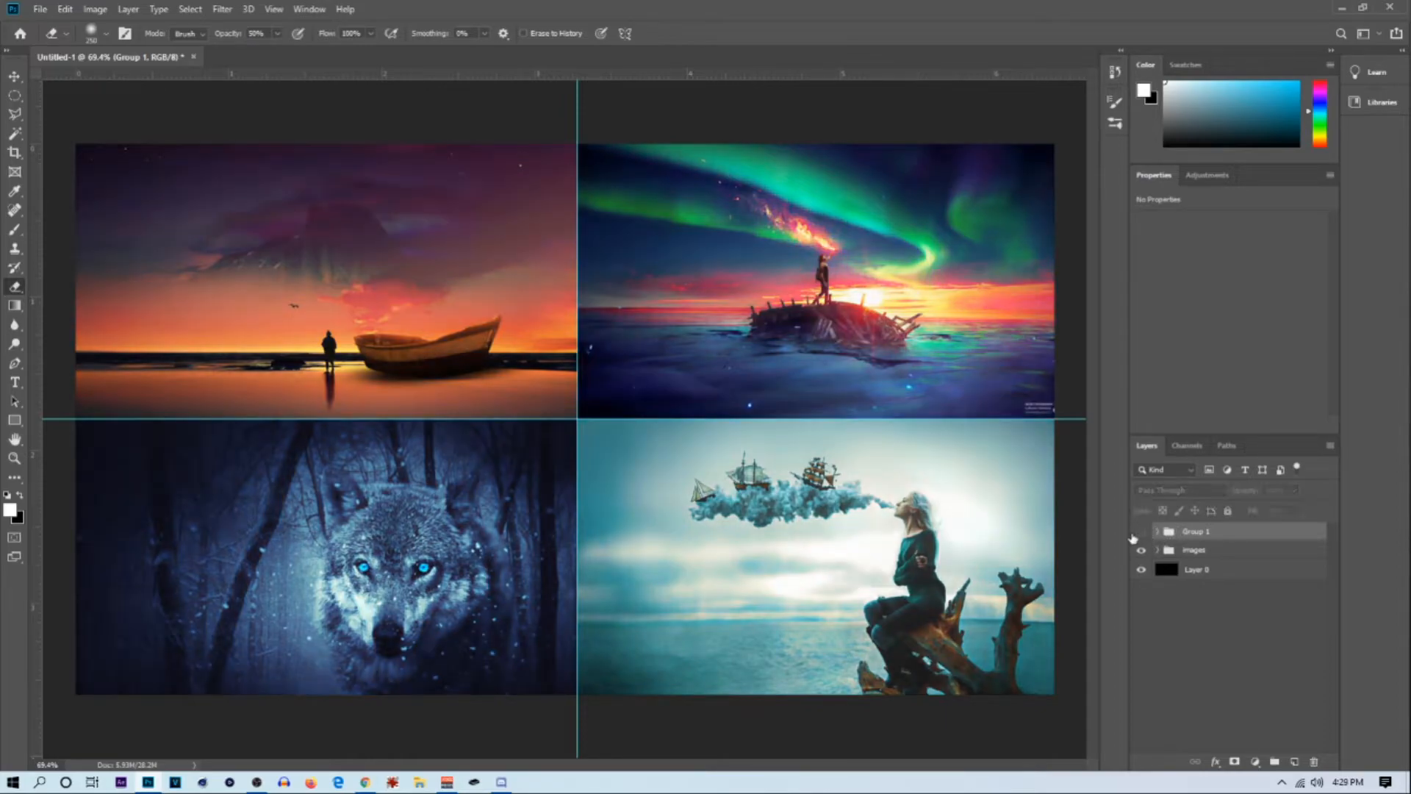
left_click(1134, 536)
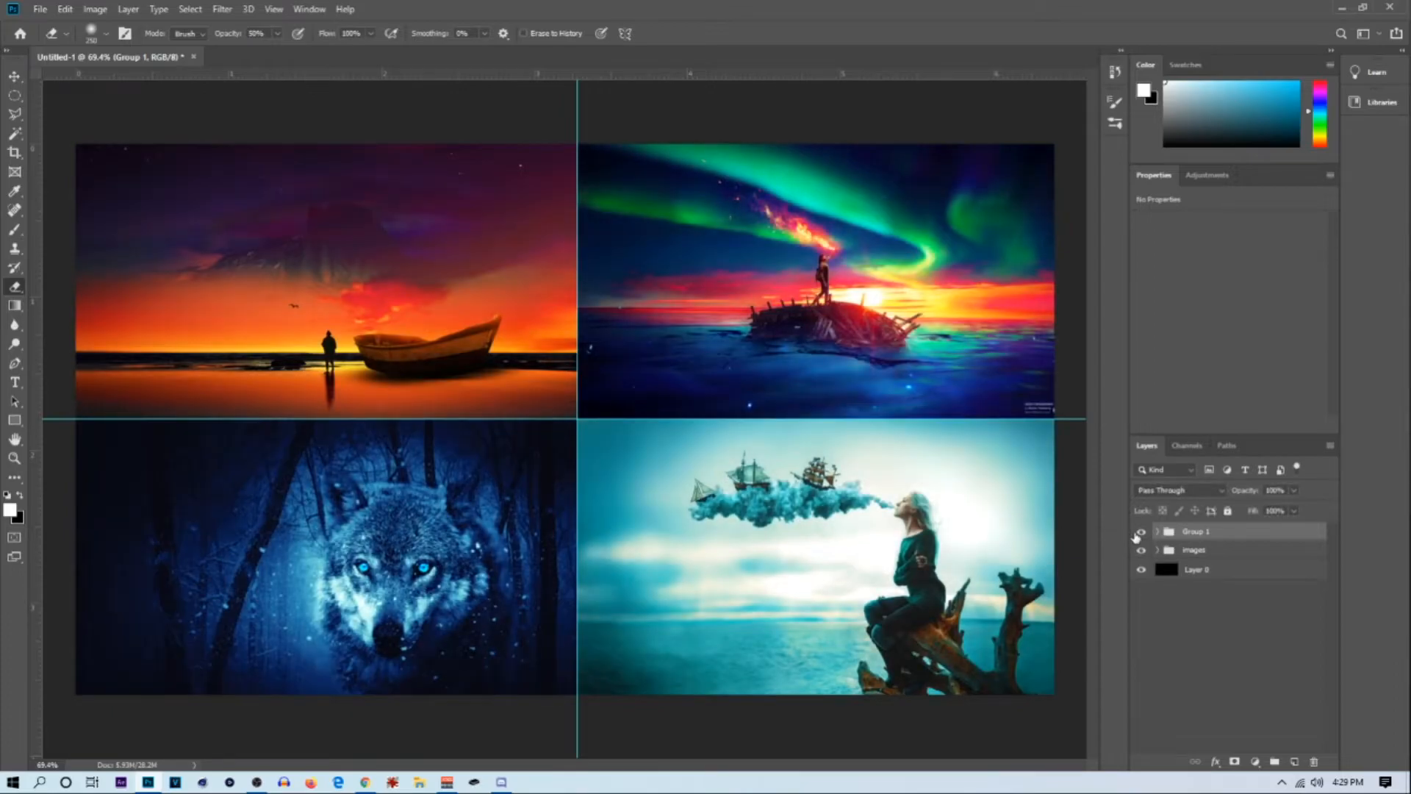
left_click(1136, 537)
left_click(1140, 535)
Expand the adjustment group and select the Vibrance layer inside it
left_click(1158, 532)
left_click(1242, 553)
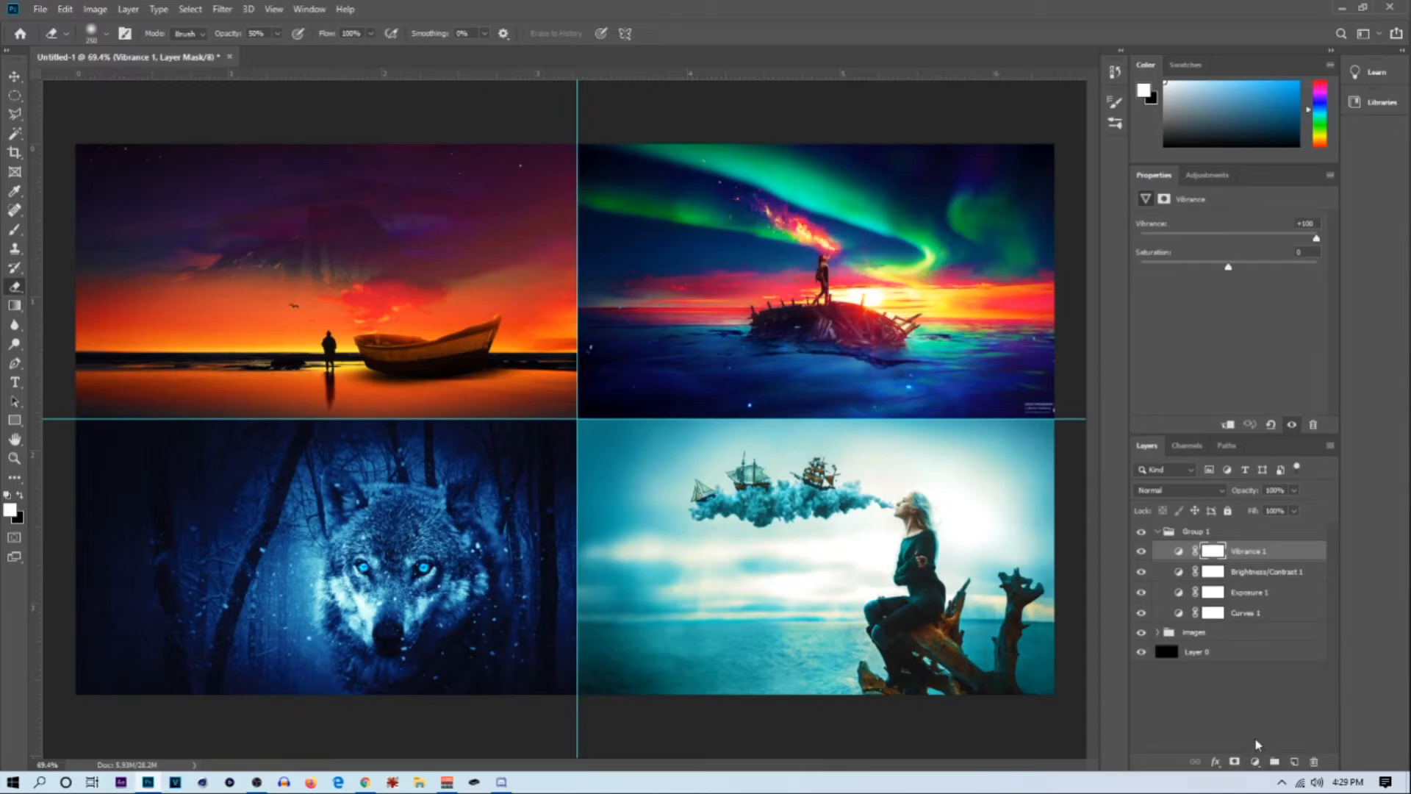
left_click(1255, 761)
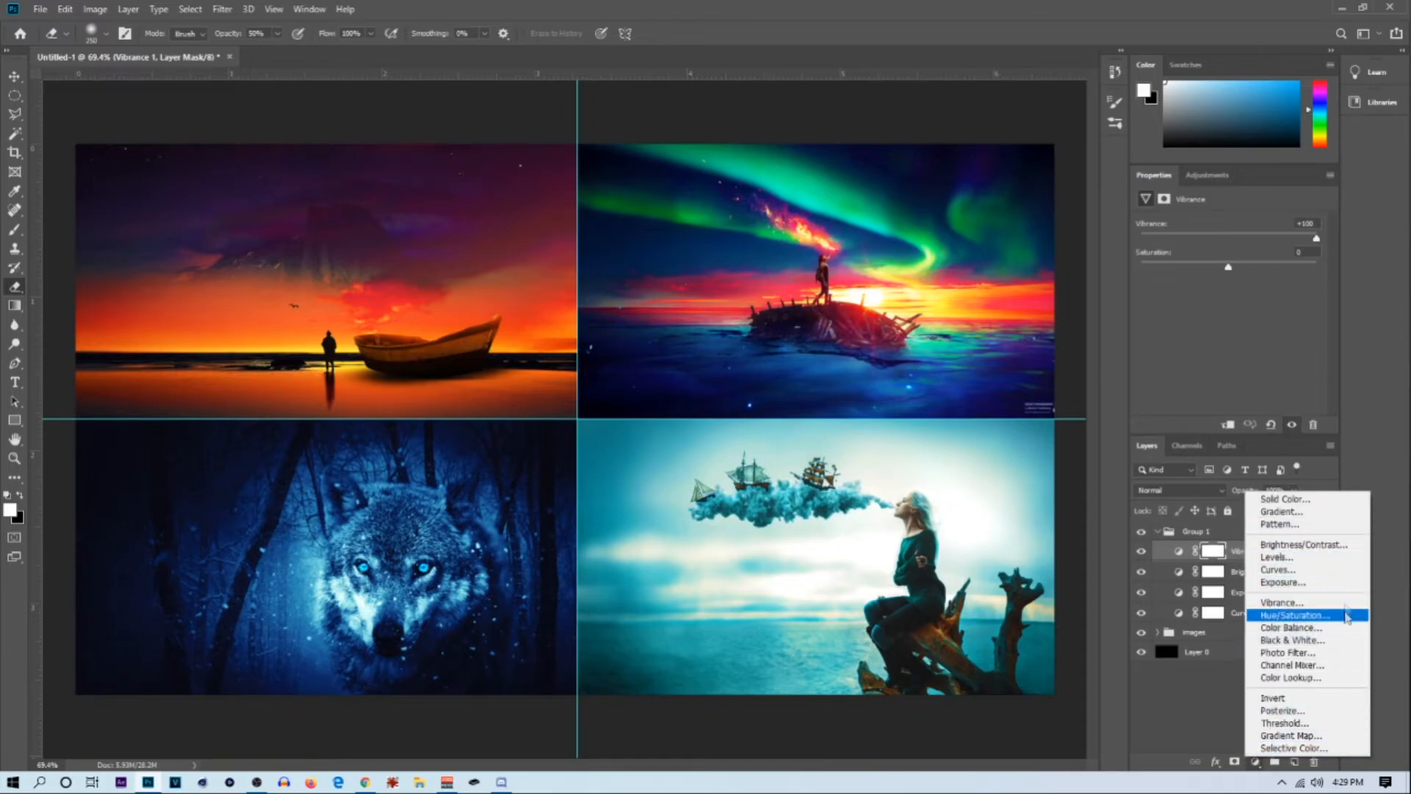
left_click(1345, 554)
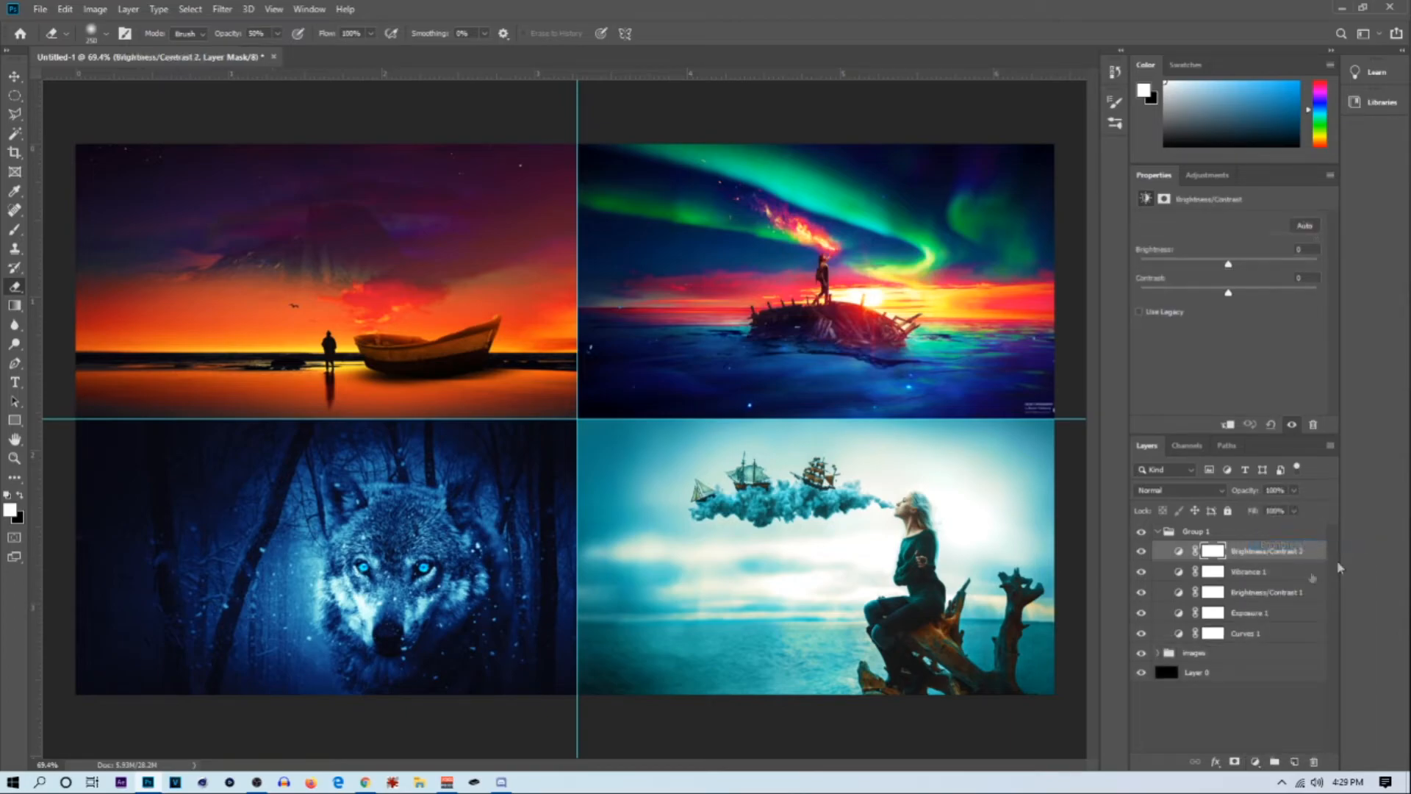
key("ctrl+z")
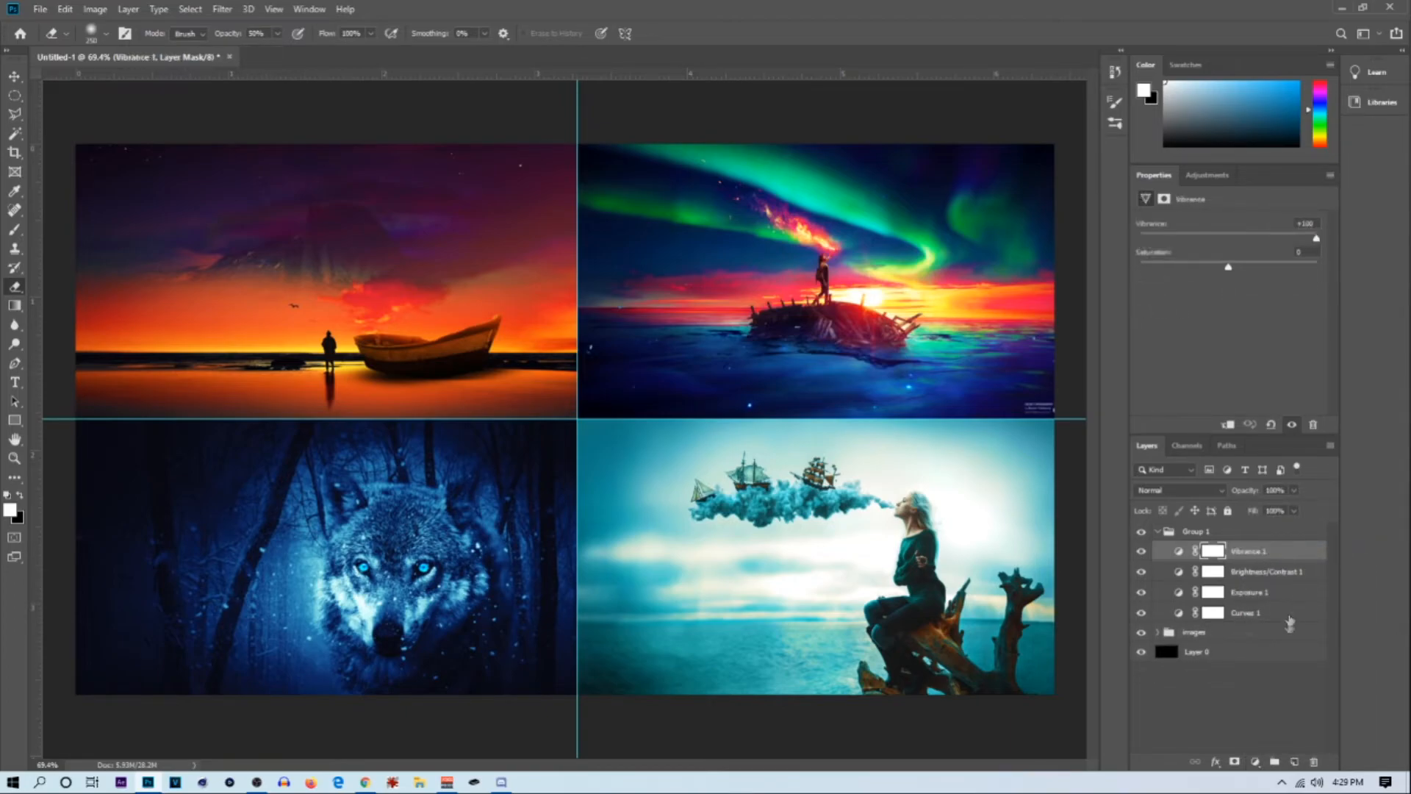
Add a Levels adjustment layer above the Vibrance layer and set its input black point to 21 and white point to 240
left_click(1255, 763)
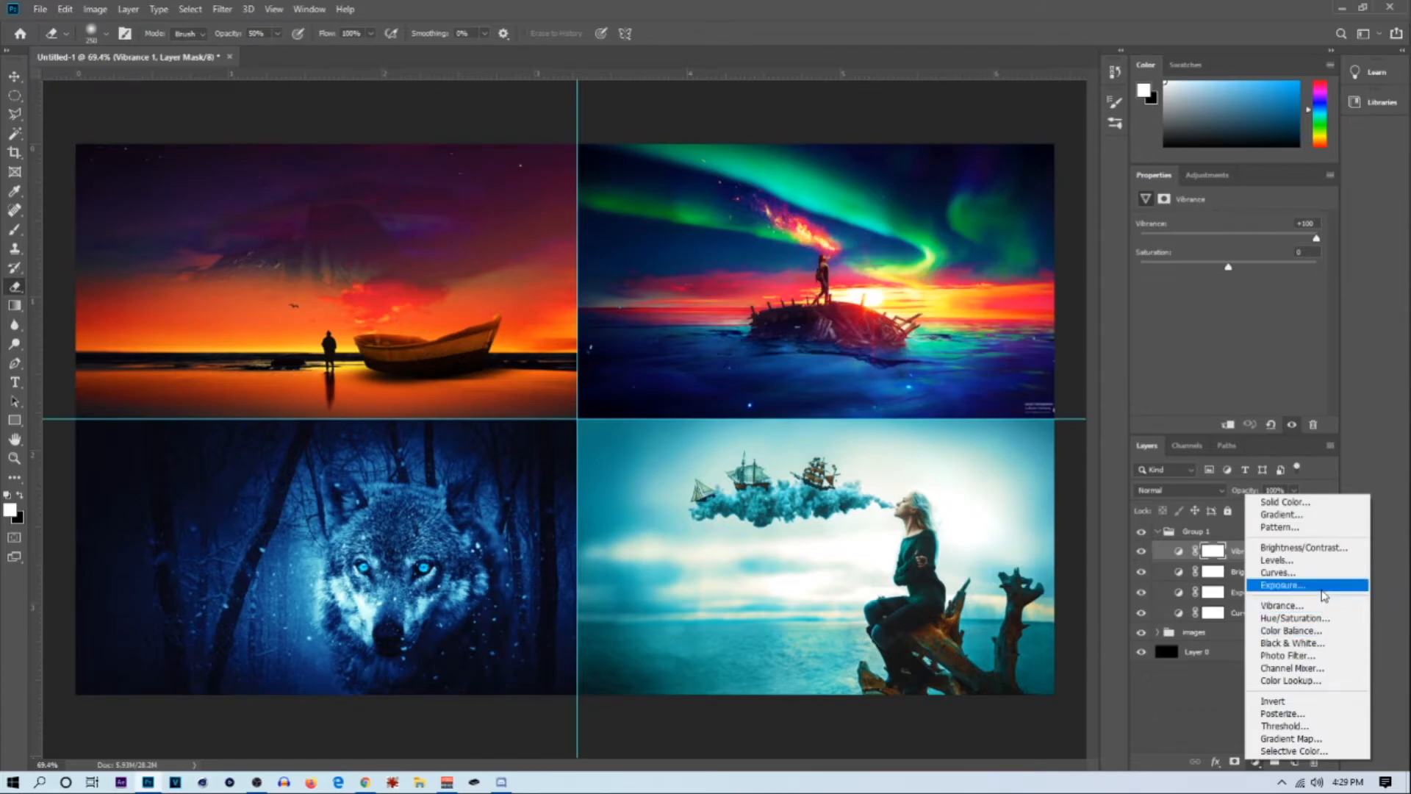
left_click(1277, 560)
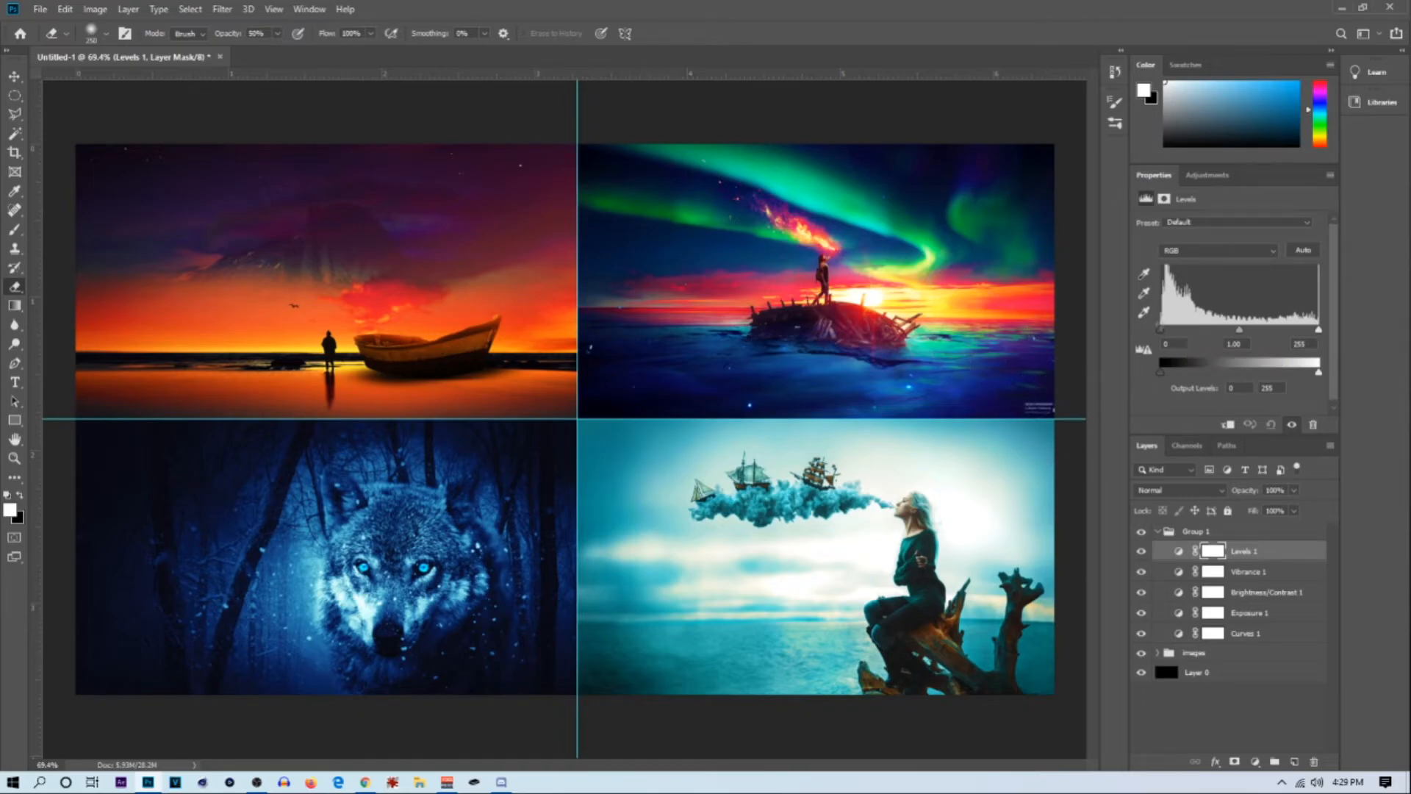
left_click_drag(1164, 334, 1226, 332)
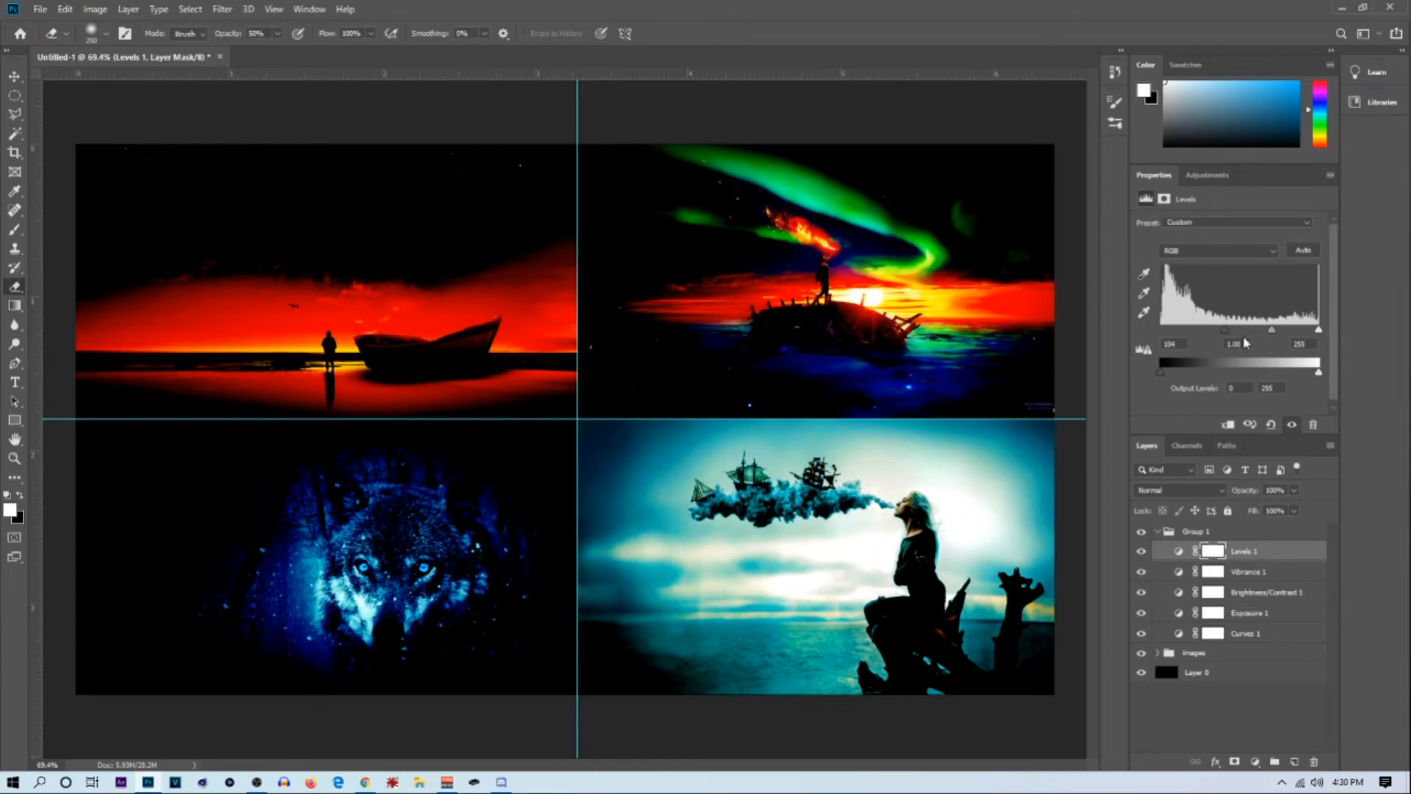
left_click_drag(1226, 332, 1160, 332)
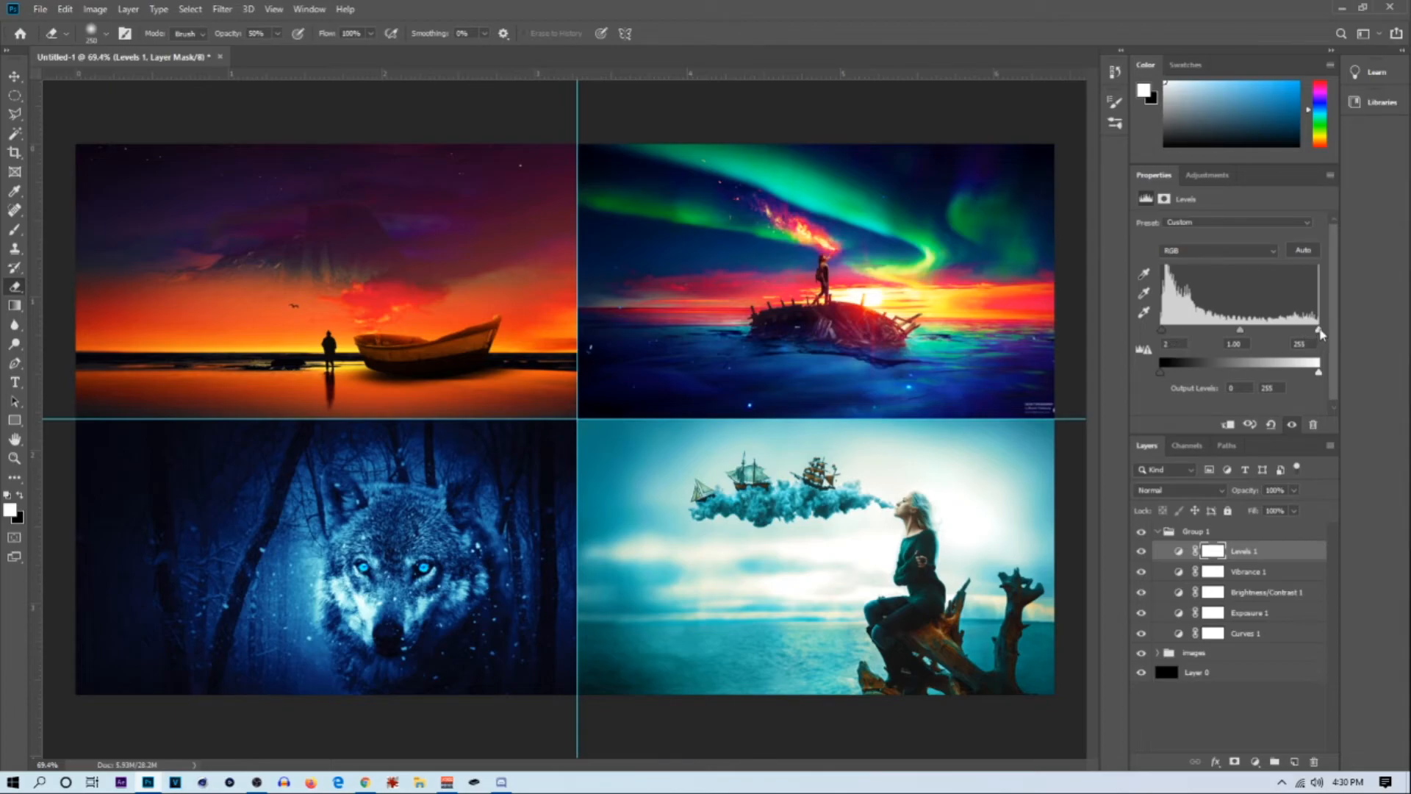
mouse_move(1320, 330)
left_mouse_down()
mouse_move(1297, 331)
mouse_move(1340, 331)
left_mouse_up()
mouse_move(1161, 330)
left_mouse_down()
mouse_move(1186, 328)
mouse_move(1160, 329)
left_mouse_up()
left_click_drag(1315, 331, 1310, 331)
left_click_drag(1167, 336, 1175, 332)
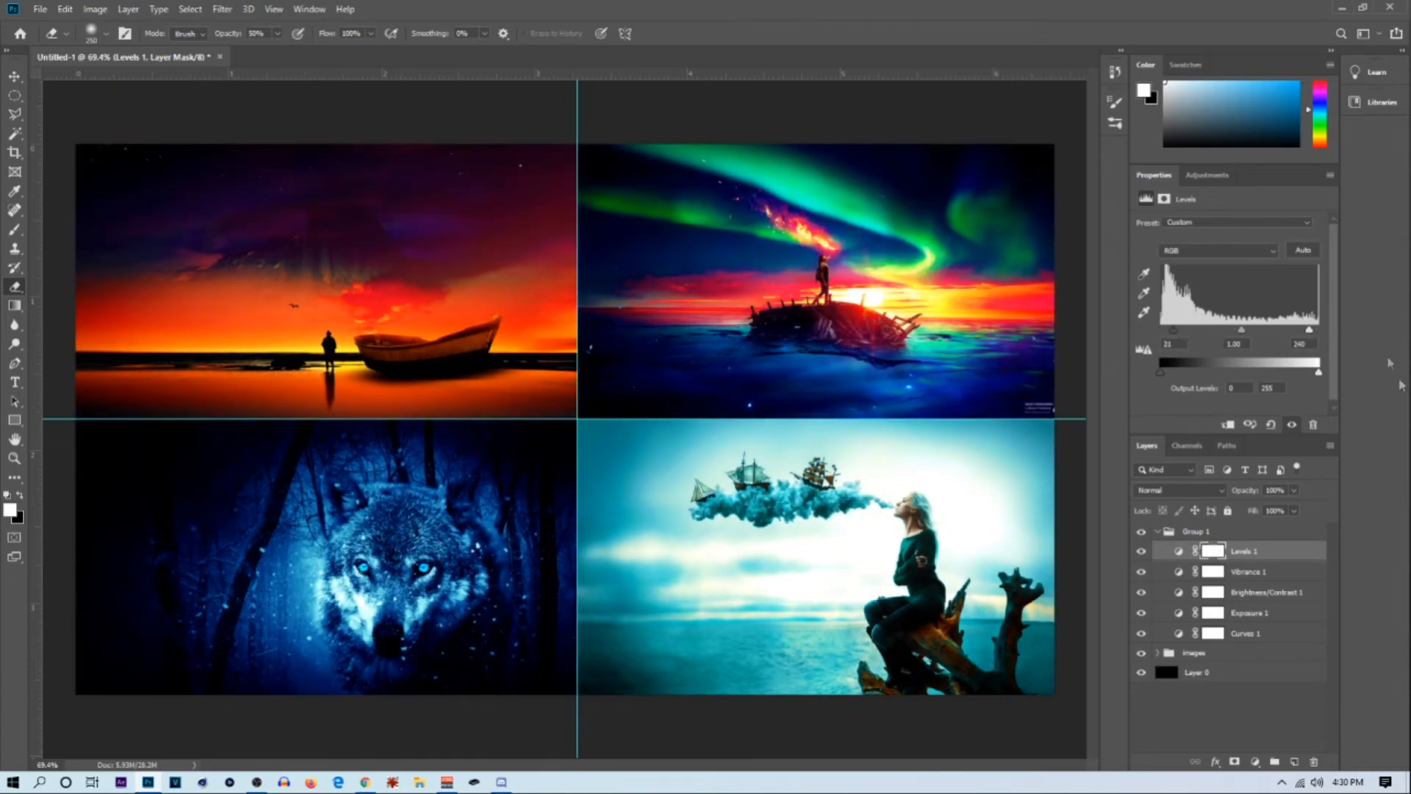
Set the Levels layer's blend mode to Overlay and its opacity to 28%
left_click(1170, 489)
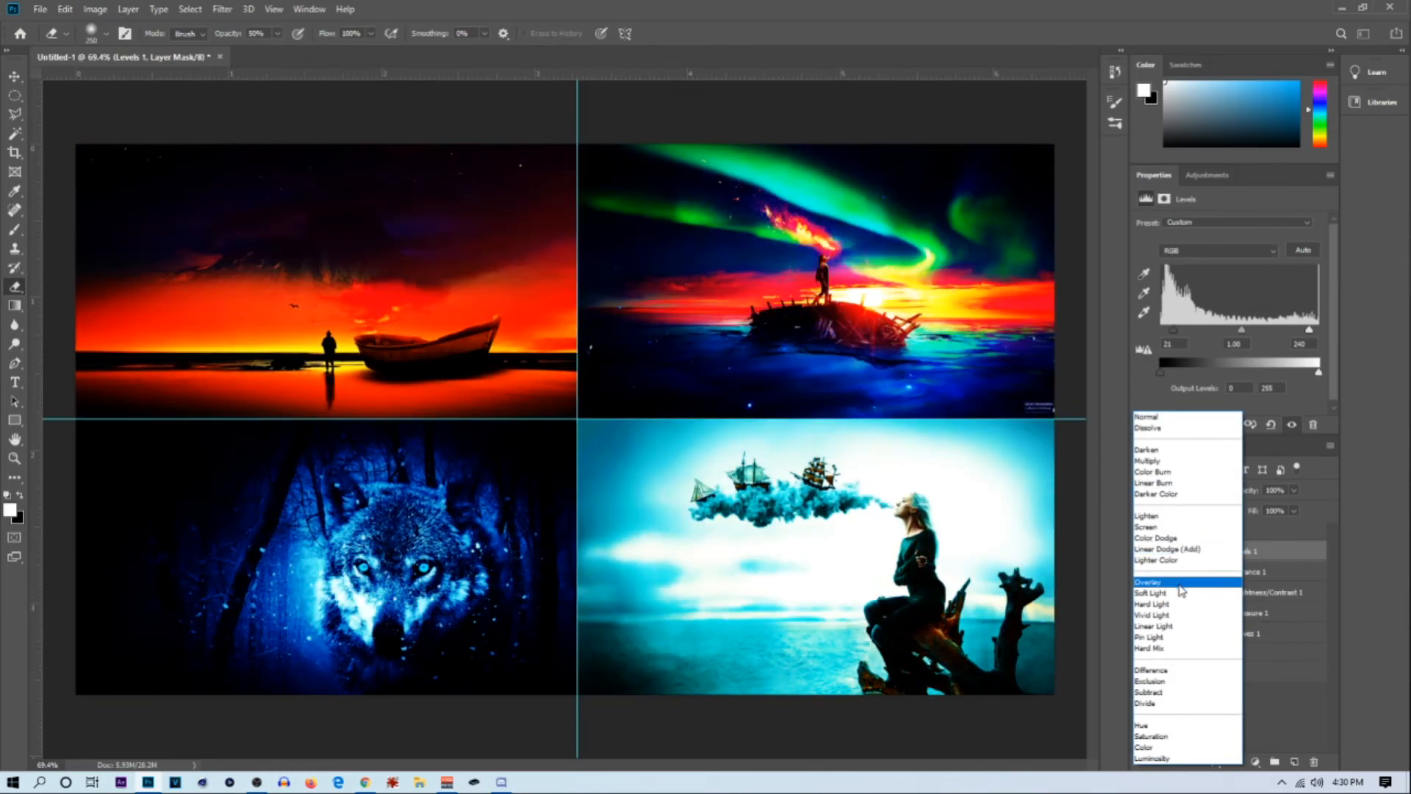
left_click(1180, 590)
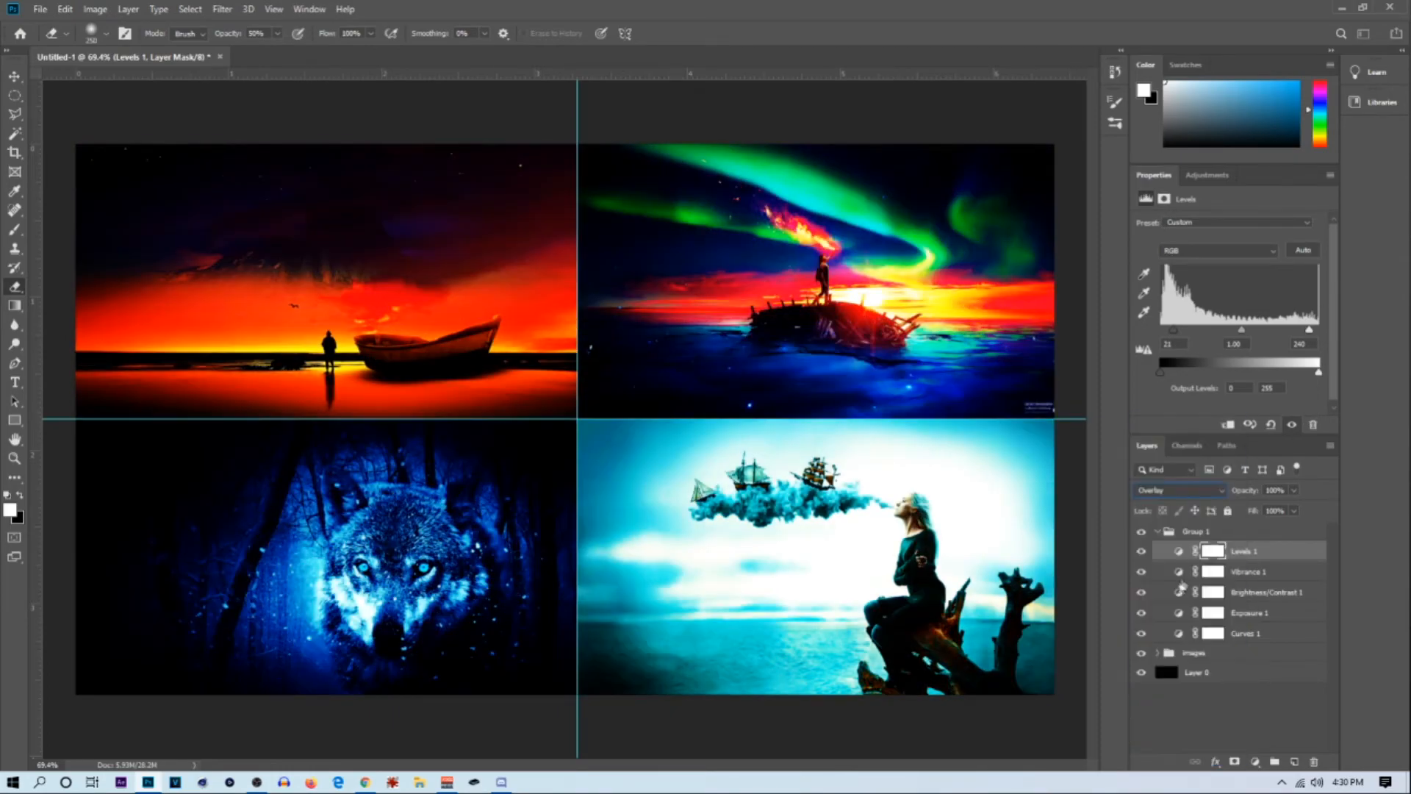
left_click(1295, 491)
left_click_drag(1298, 505, 1248, 511)
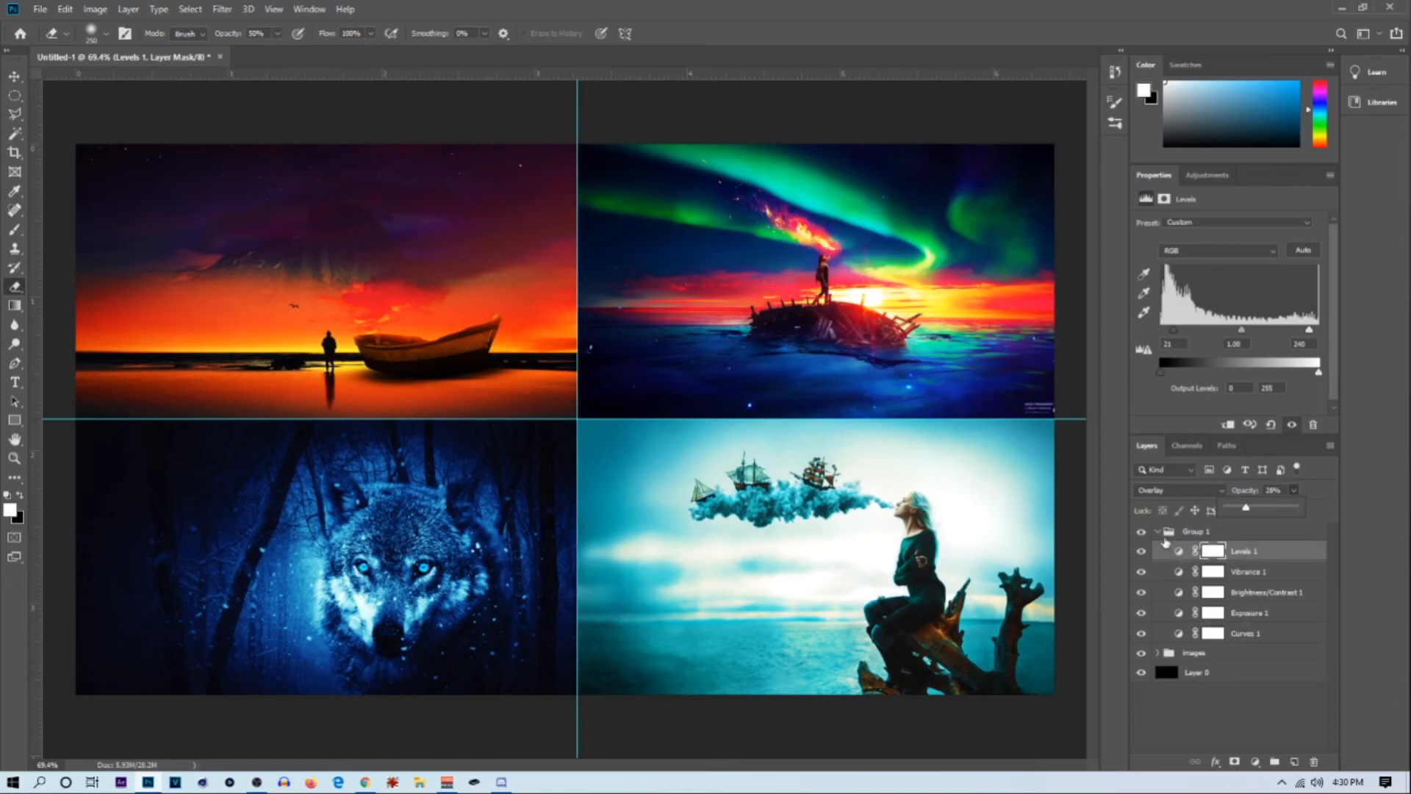
Collapse the adjustment group and toggle its visibility to compare the original images with the grade including Levels
left_click(1159, 531)
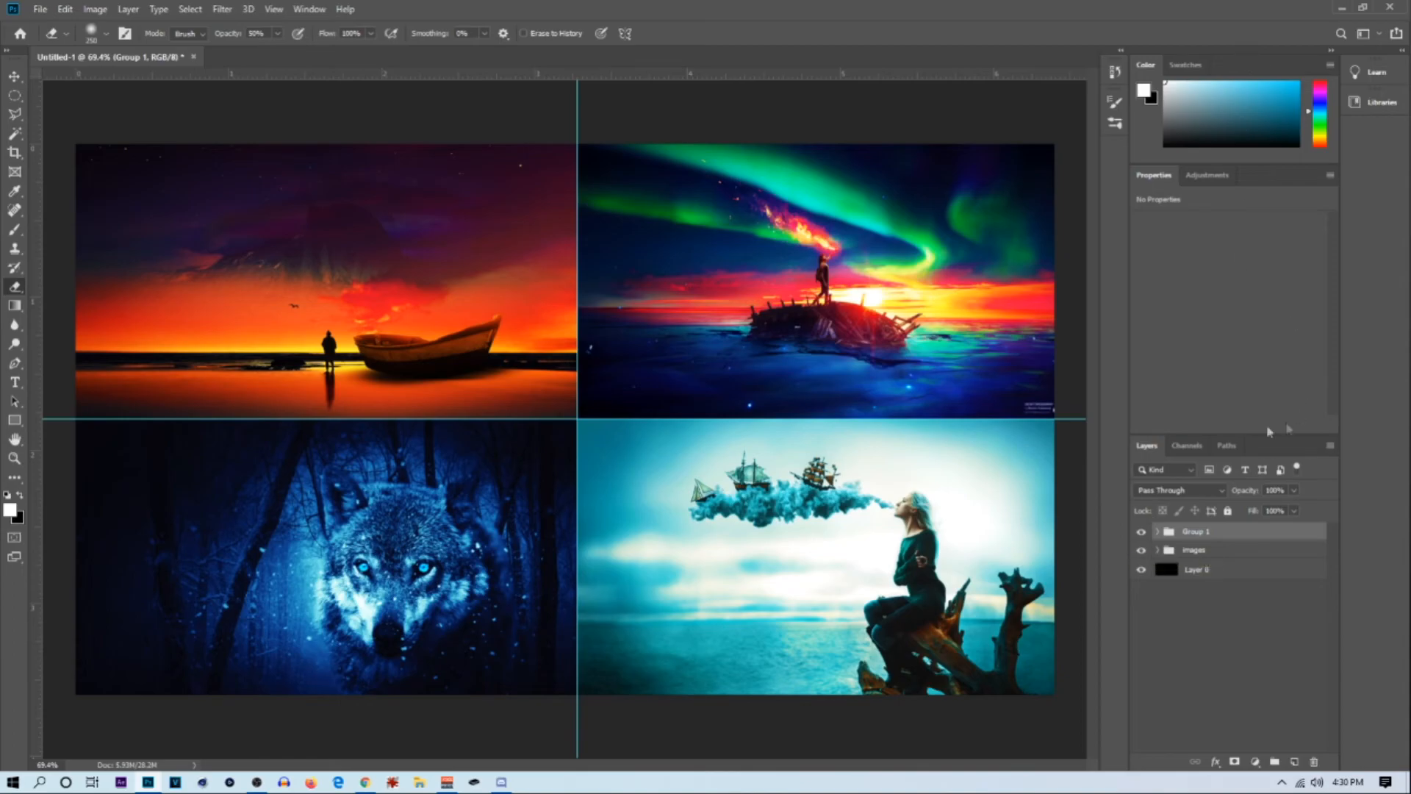
left_click(1141, 532)
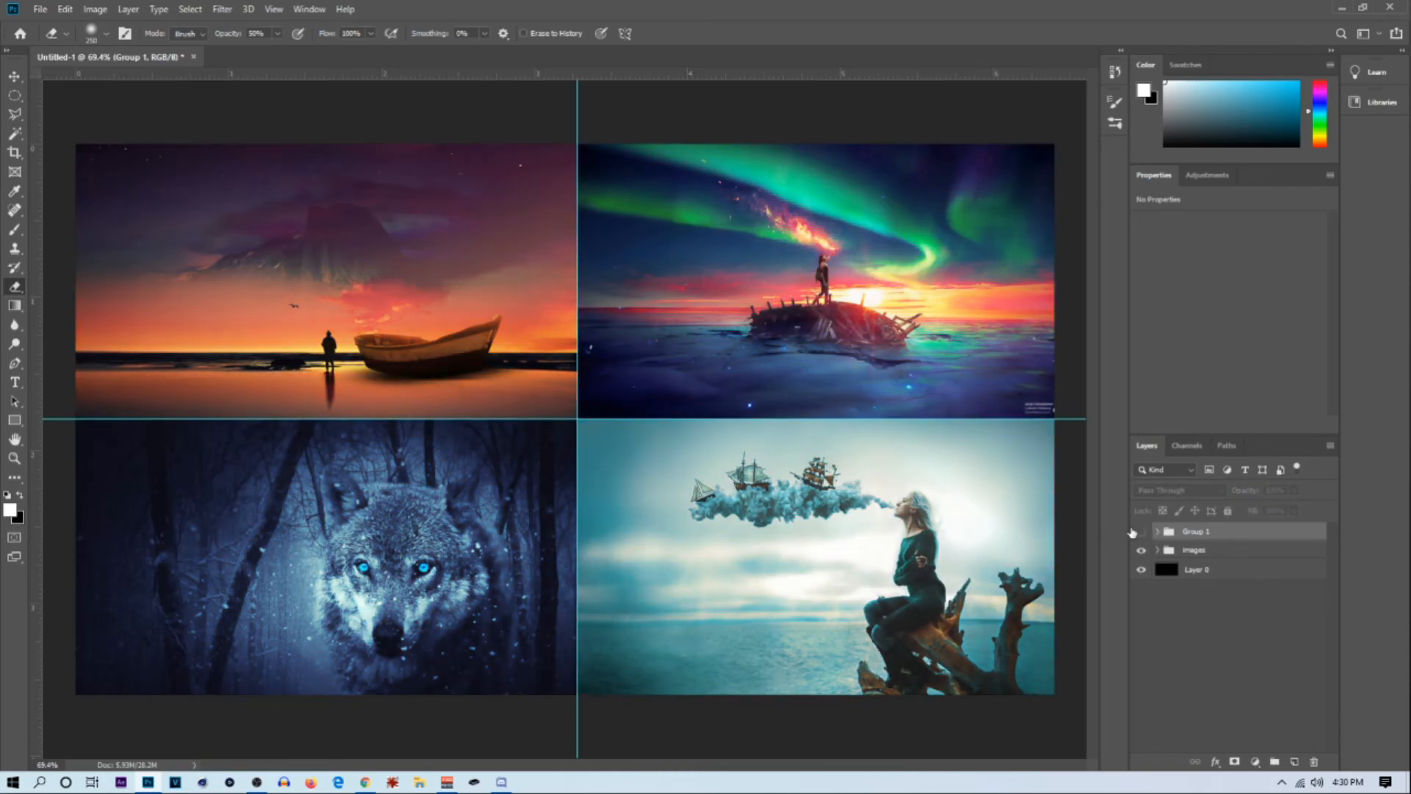
left_click(1139, 532)
left_click(1141, 532)
left_click(1141, 531)
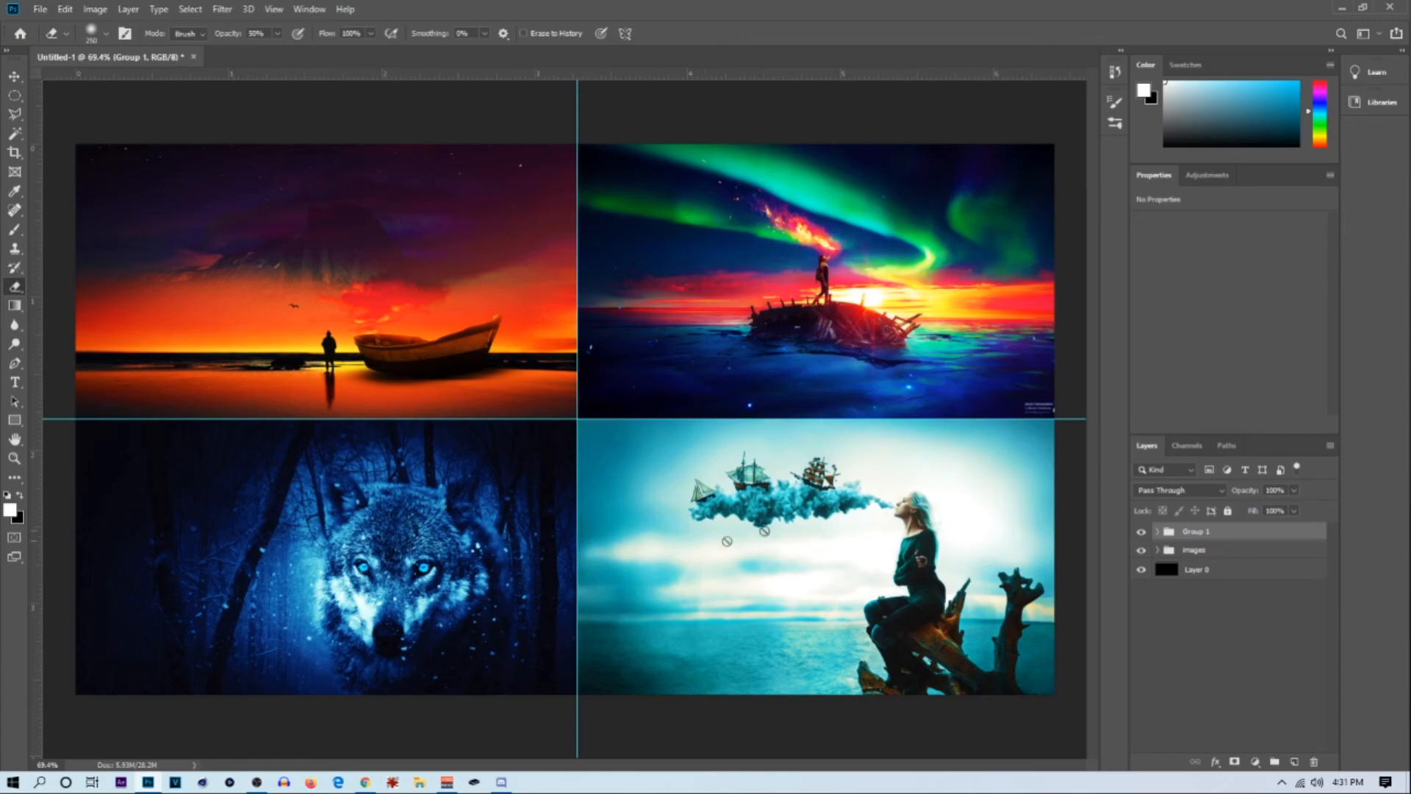